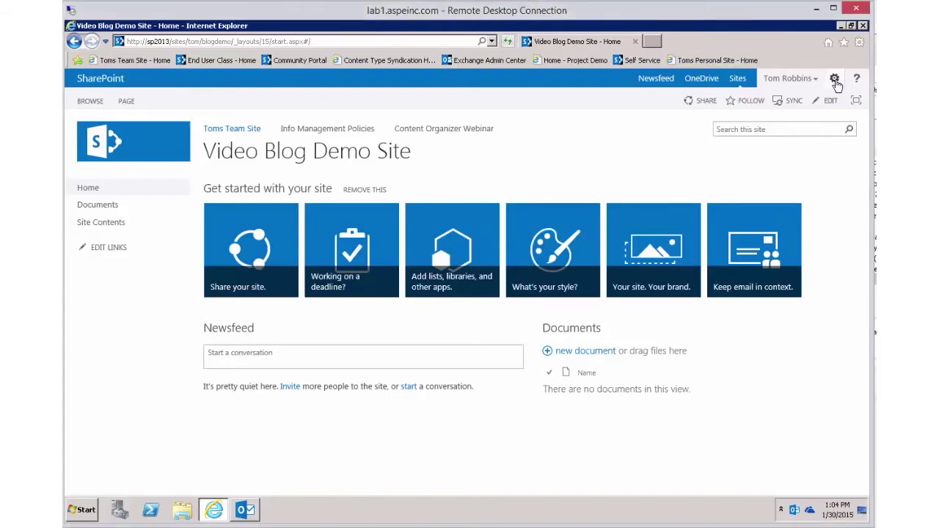
Find the Discussion Board app, create it as 'Team Discussions', and open its empty board
click(834, 79)
click(817, 168)
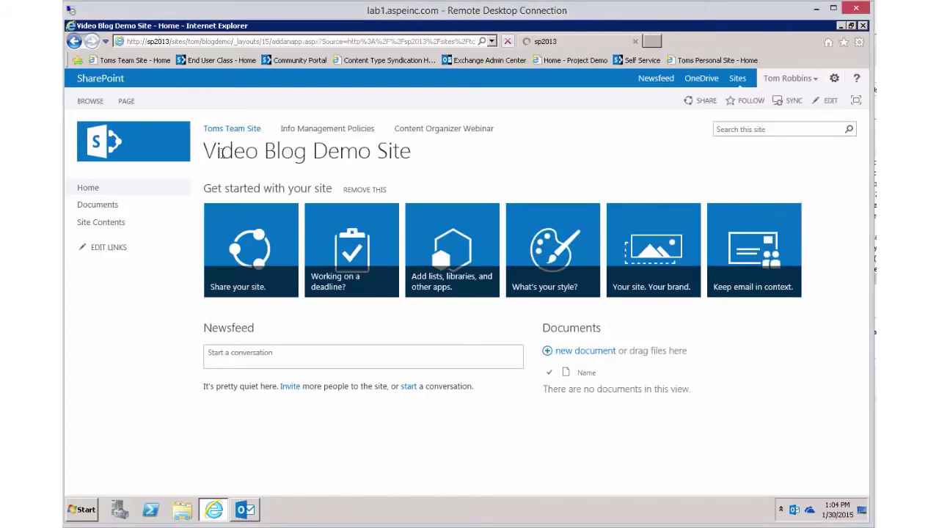
click(248, 186)
text(disc)
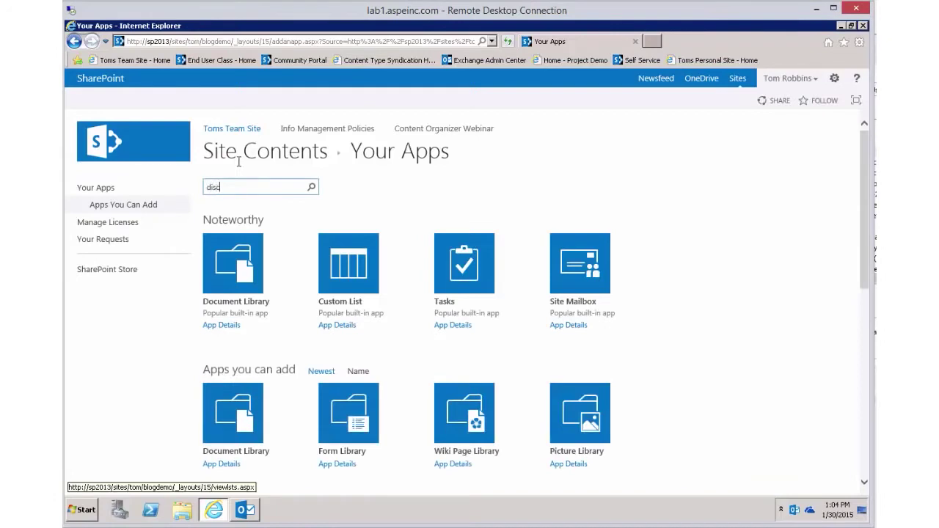
click(251, 273)
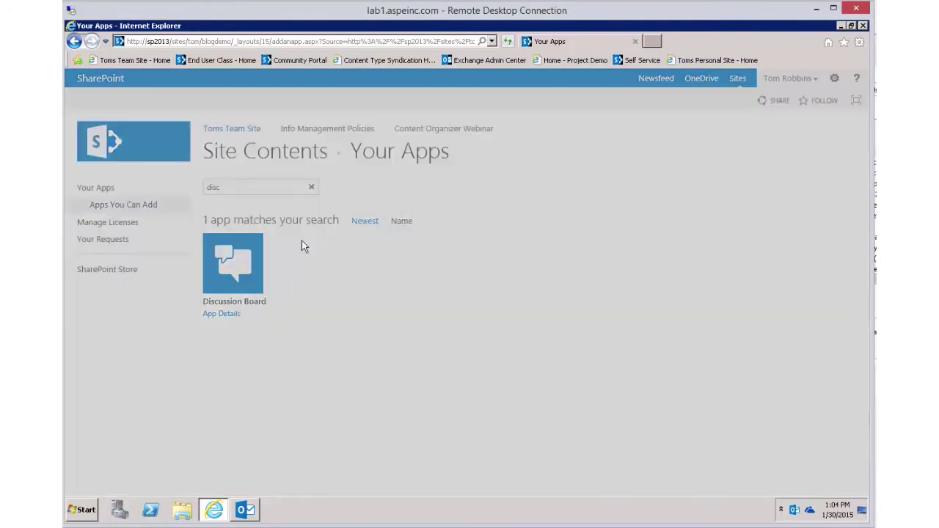
text(Team Discussions)
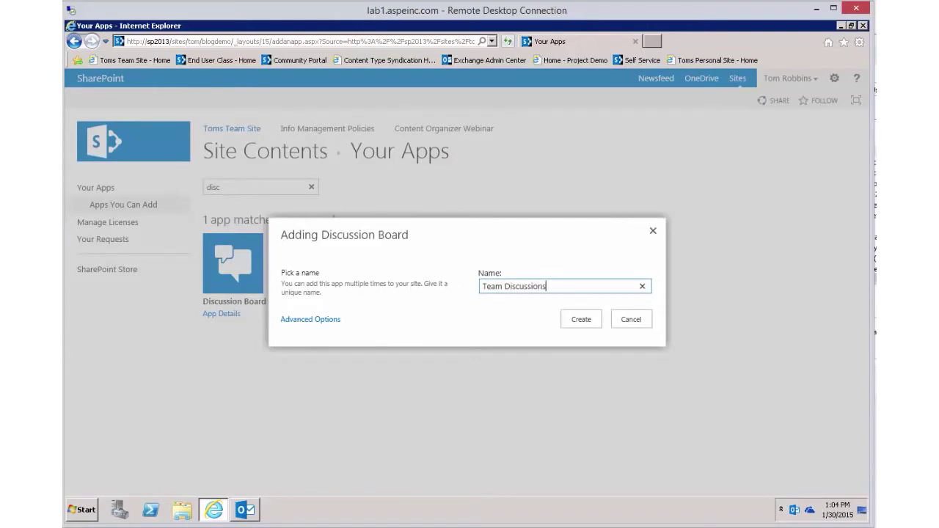
click(582, 319)
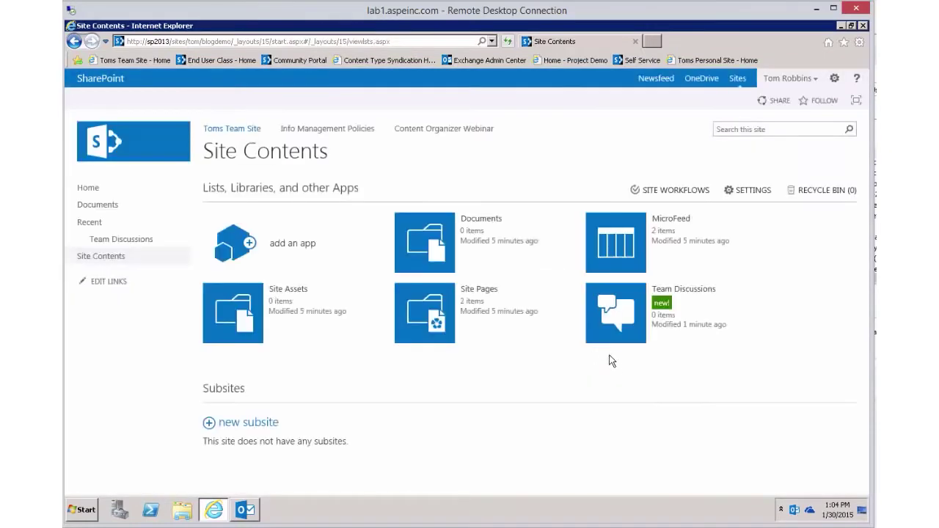
click(605, 317)
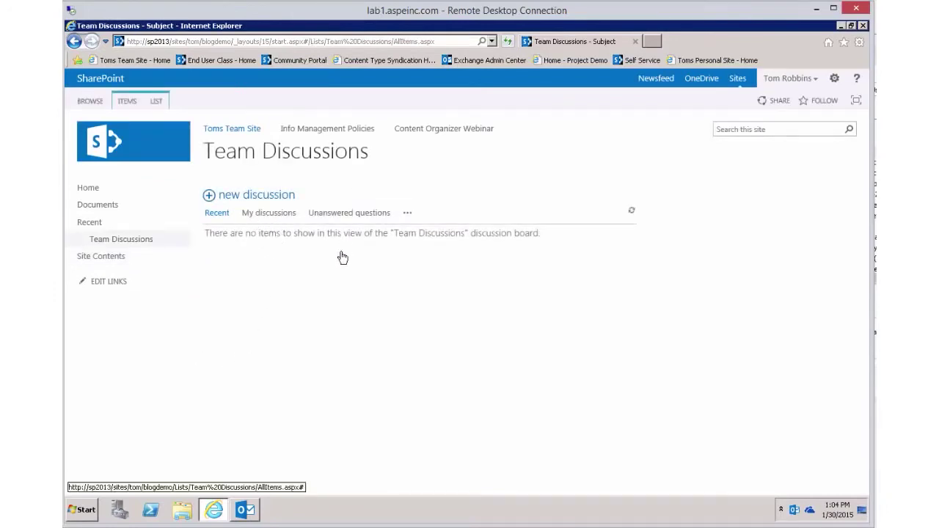
Start a discussion titled 'Favorite SharePOint Feature' with body 'Hey everyone what is the best SharePoint feature'
click(261, 201)
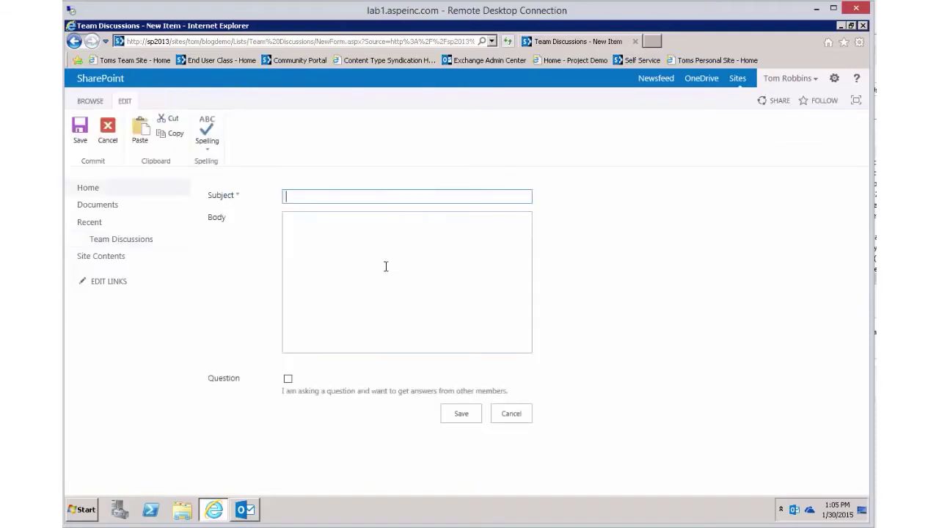
text(Favorite SharePOint Feature)
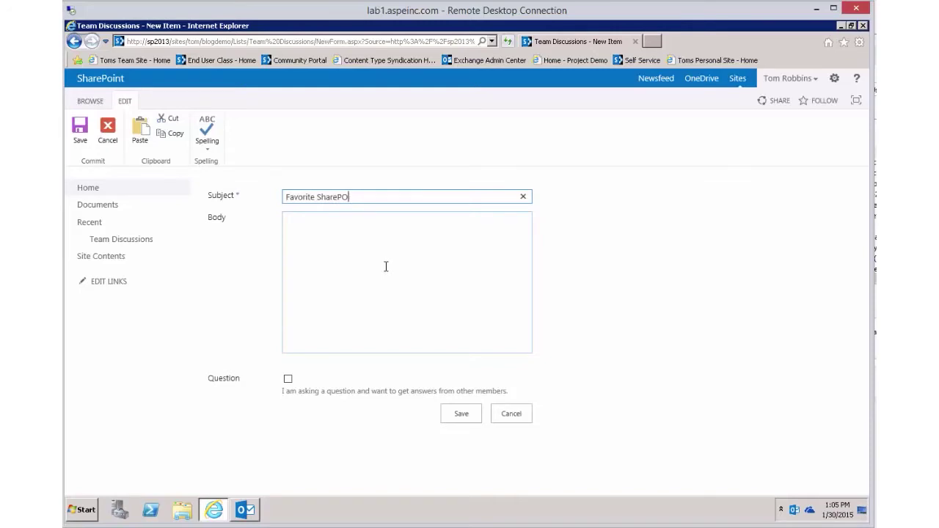
click(385, 267)
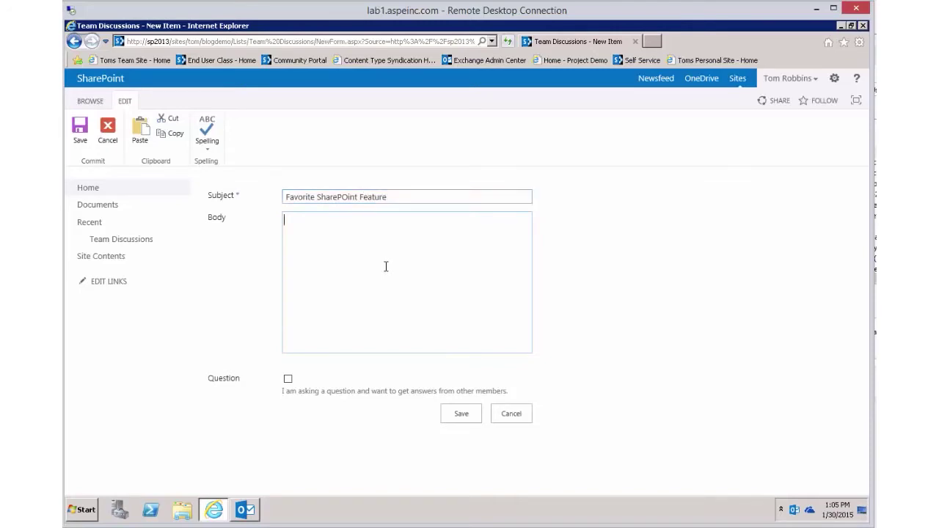
text(Hey everyone what is the best H)
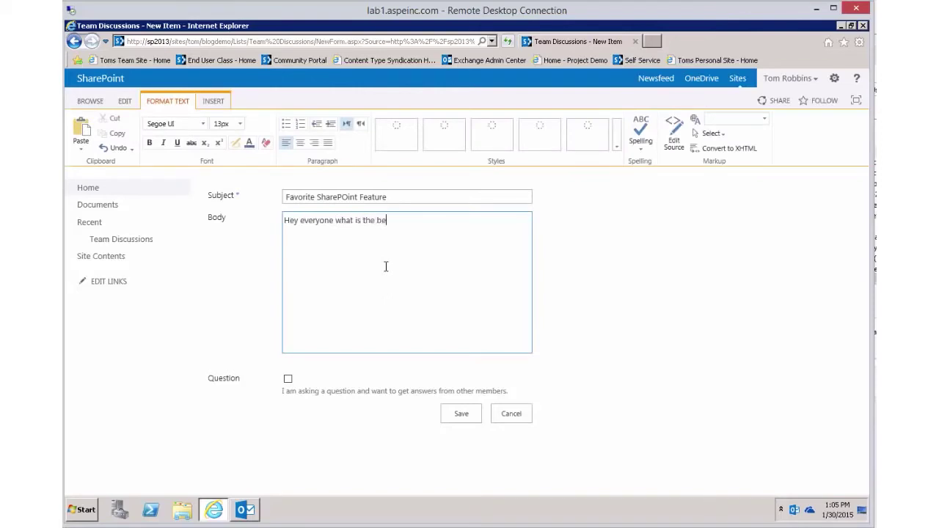
key(BackSpace)
text(SharePoitn featu)
key(BackSpace)
key(BackSpace)
key(BackSpace)
key(BackSpace)
key(BackSpace)
key(BackSpace)
key(BackSpace)
key(BackSpace)
text(nt features)
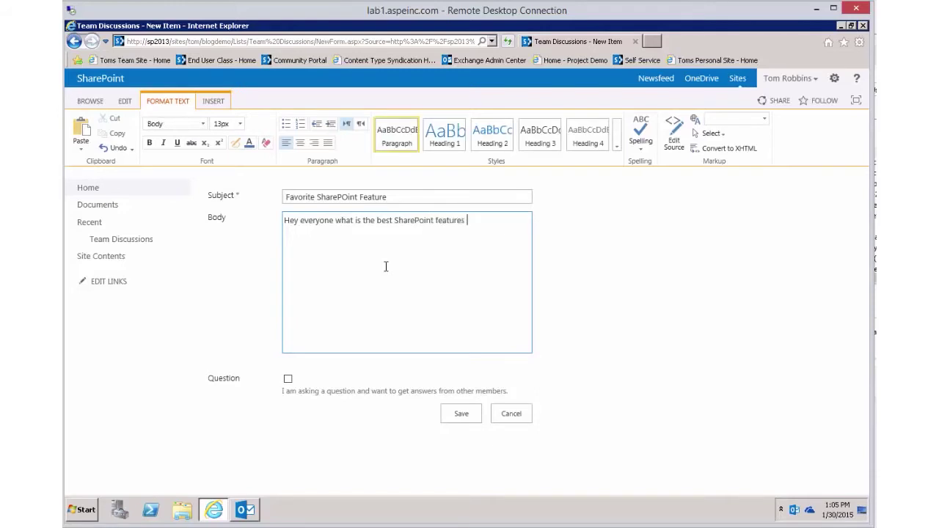
Finish the body with 'for facilitating team collaboration and getting everyone Engaged!' and save it
key(BackSpace)
key(BackSpace)
text(for facilitating team collaboration and eget)
key(BackSpace)
key(BackSpace)
key(BackSpace)
key(BackSpace)
key(BackSpace)
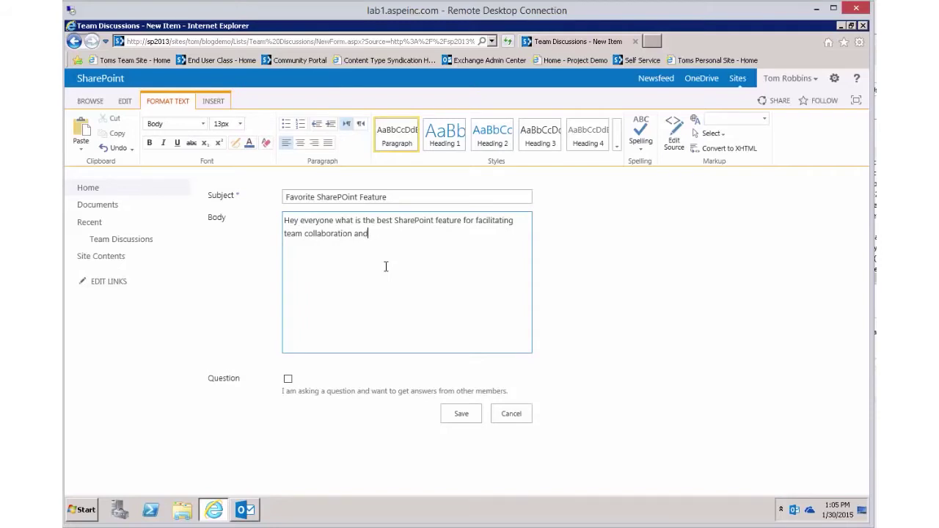
text(getting everyone en)
key(BackSpace)
key(BackSpace)
text(Engaged)
key(BackSpace)
text(d!)
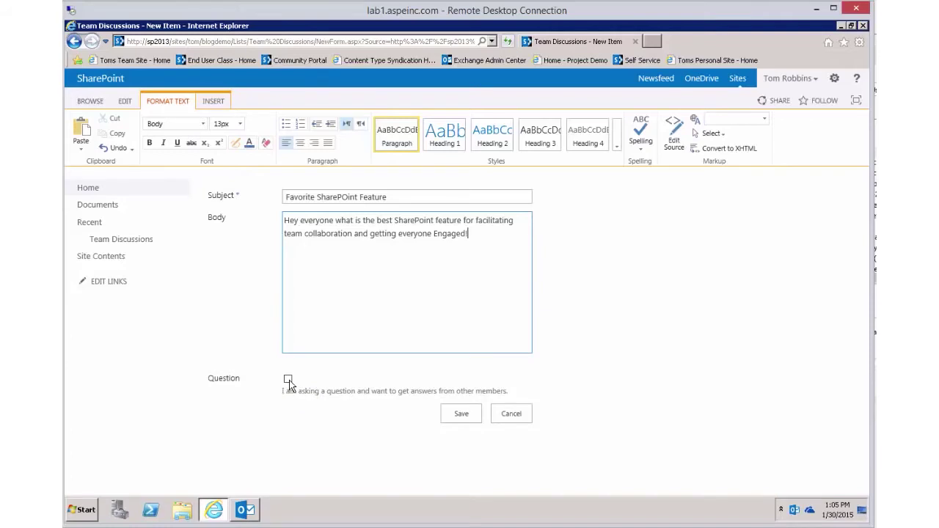
click(470, 416)
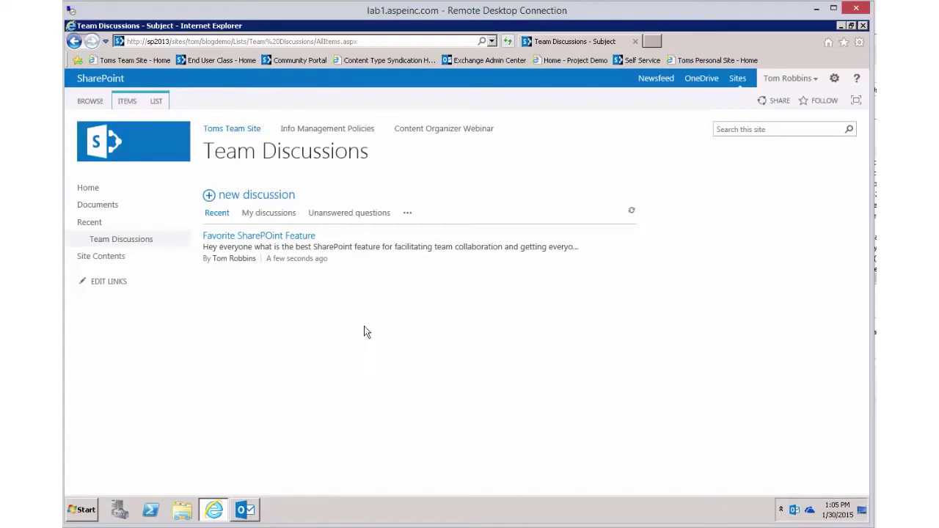
Open the discussion and post the reply 'I love all the features of course!'
click(266, 240)
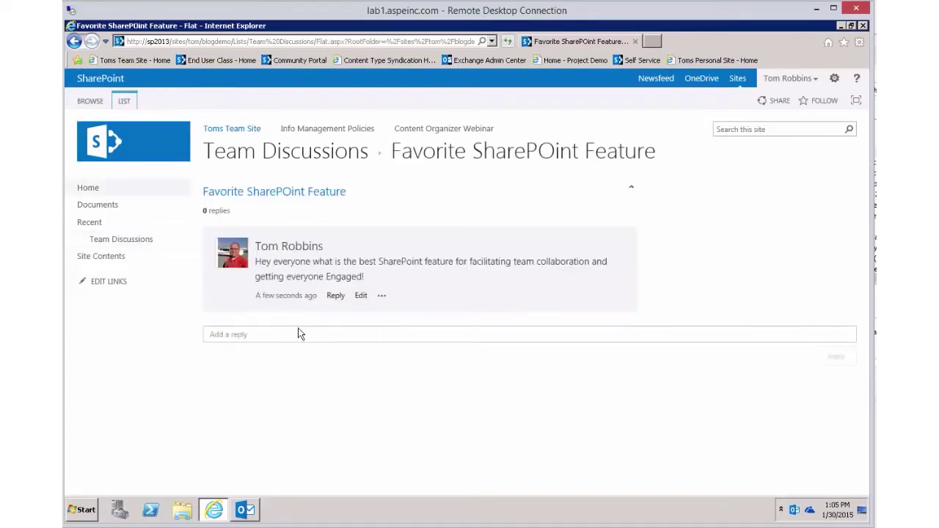
click(301, 336)
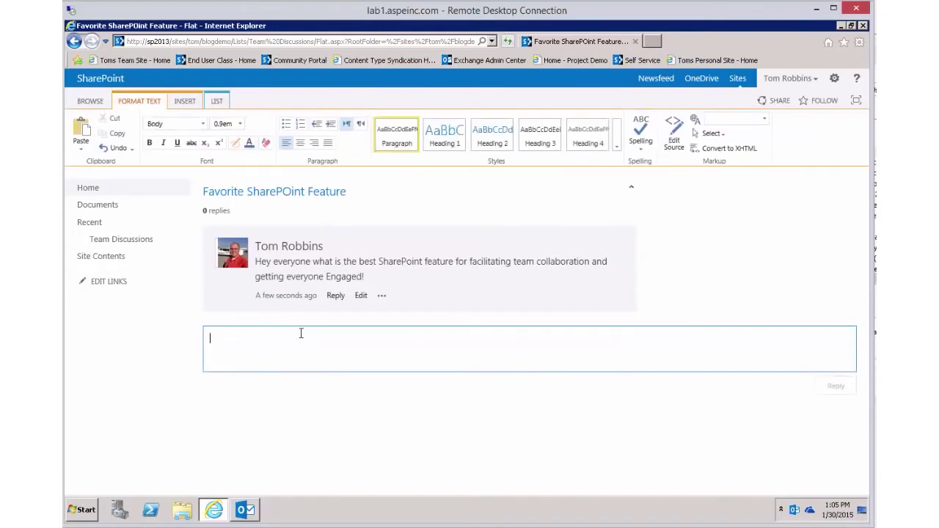
text(I love all the fe)
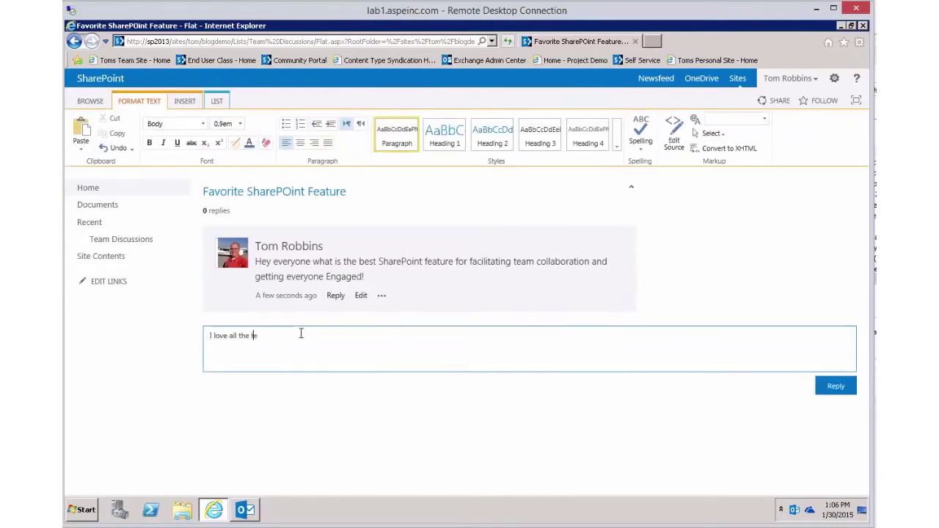
text(ature)
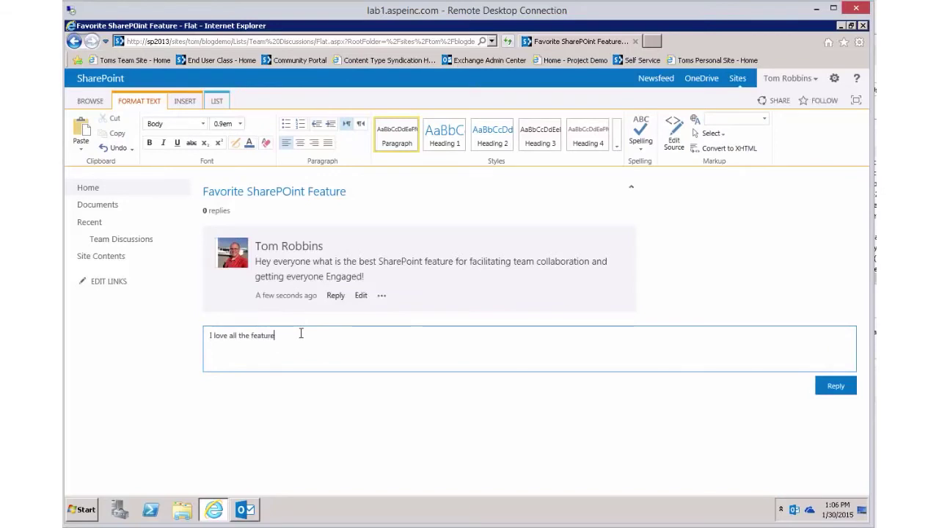
text(s of course!)
click(837, 389)
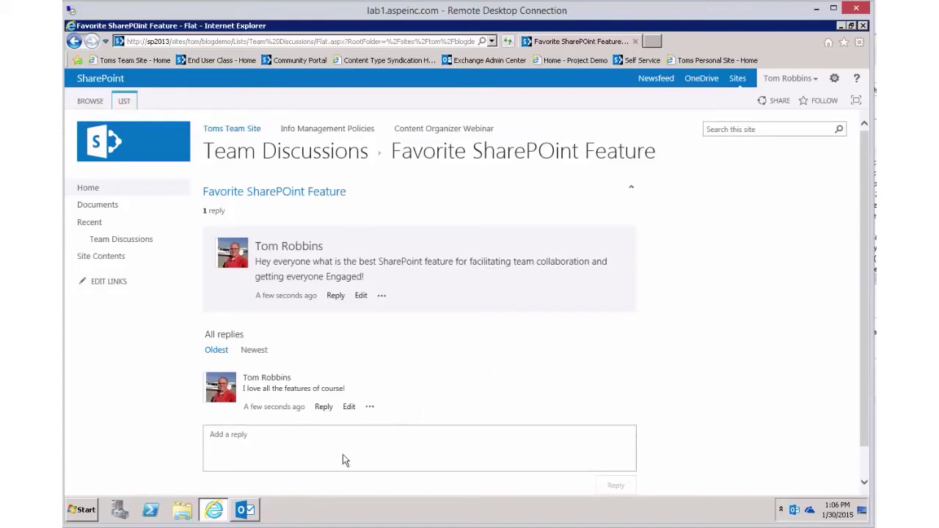
Mark that reply as the best reply and return to the Team Discussions list
click(370, 407)
click(393, 425)
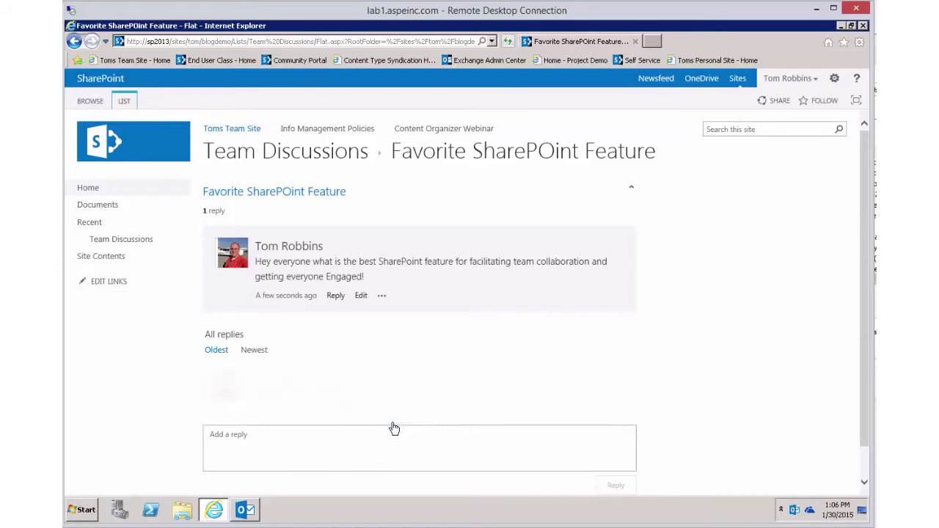
scroll(554, 365, down, 2)
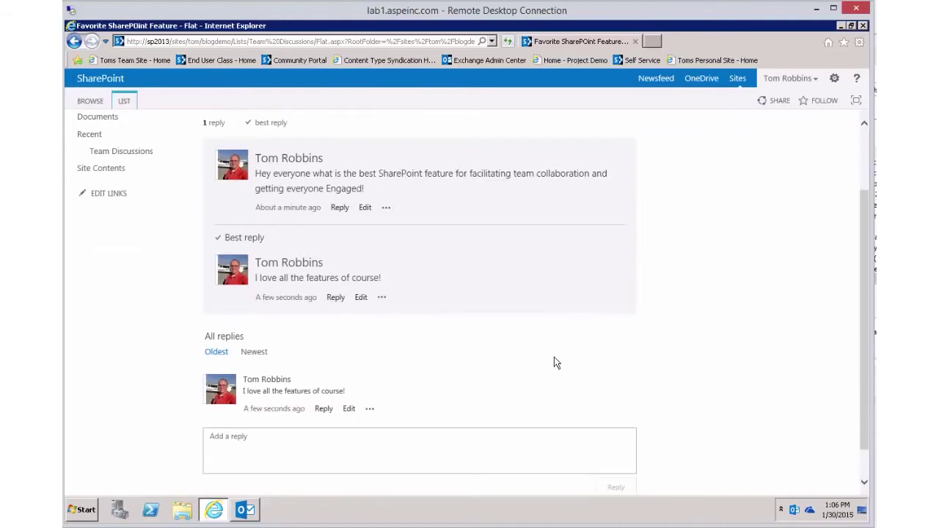
scroll(554, 365, up, 1)
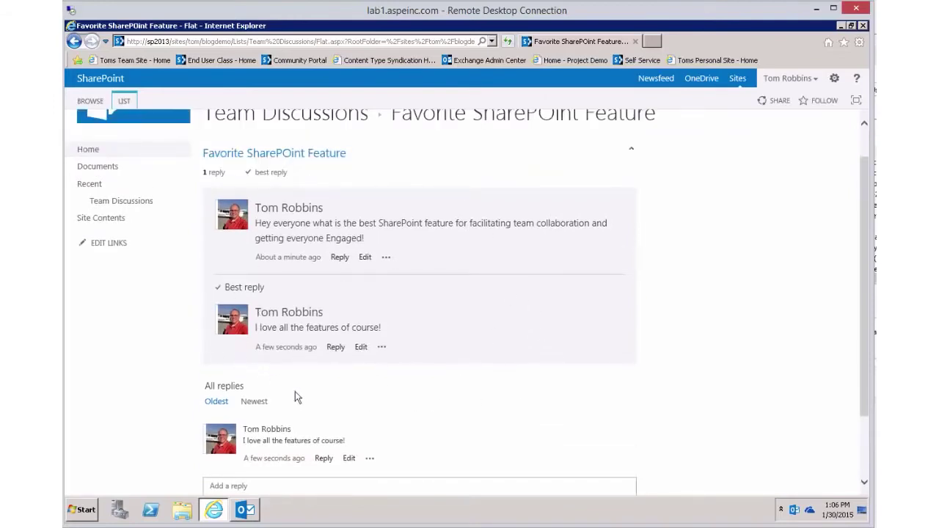
scroll(374, 395, up, 1)
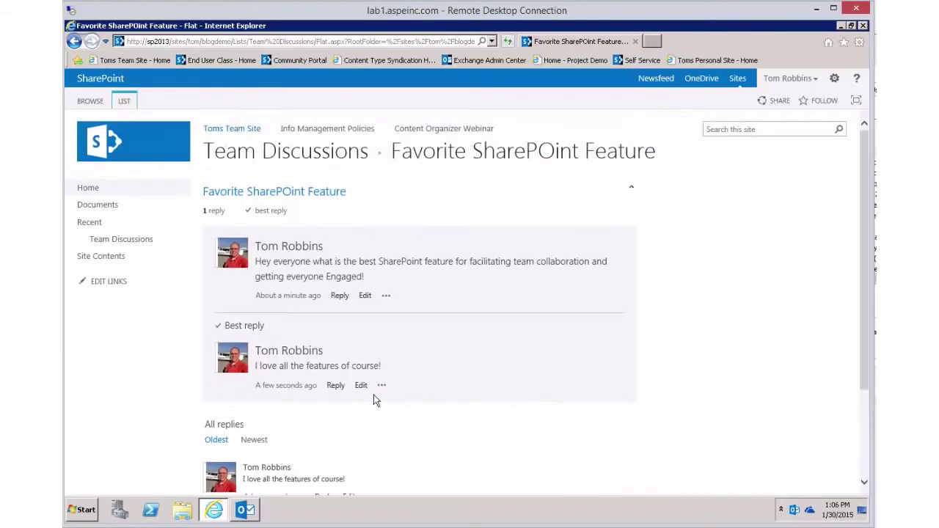
click(286, 156)
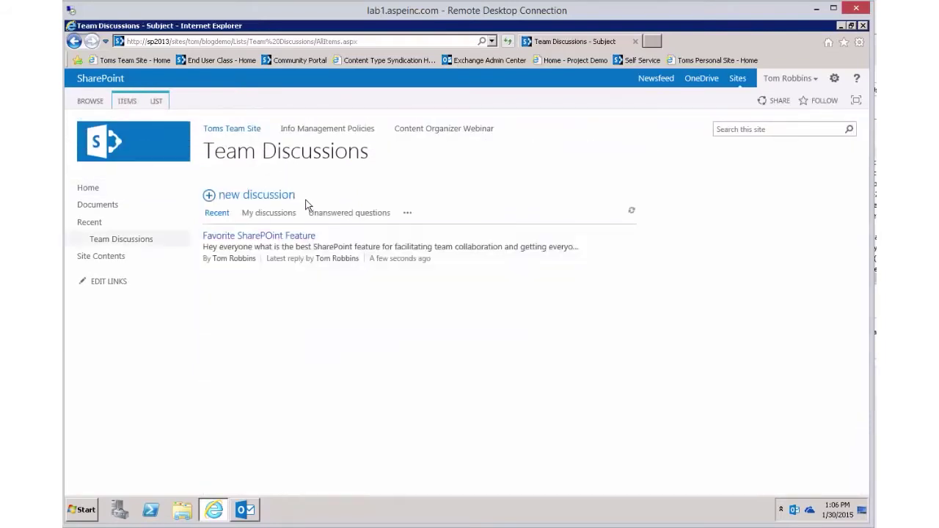
Start a discussion titled 'Creating a new Discussion Board' with body 'Can someone tell me HOW to create a new DB?'
click(262, 195)
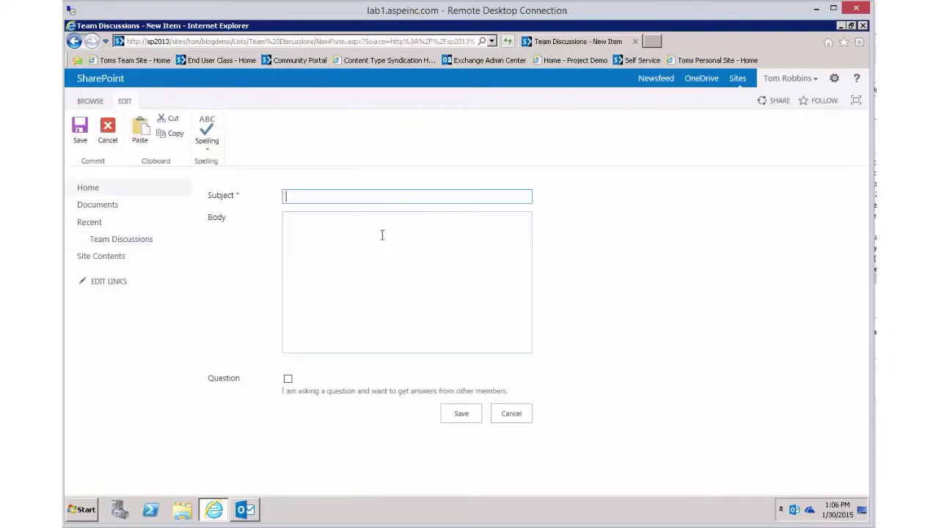
text(Creating a new Discuss)
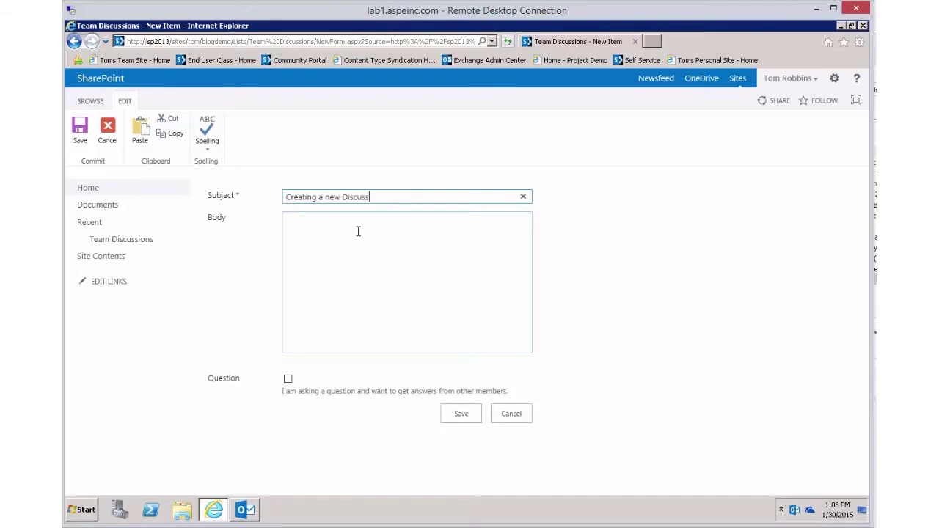
text(ion Board)
click(358, 231)
text(Can someone tell )
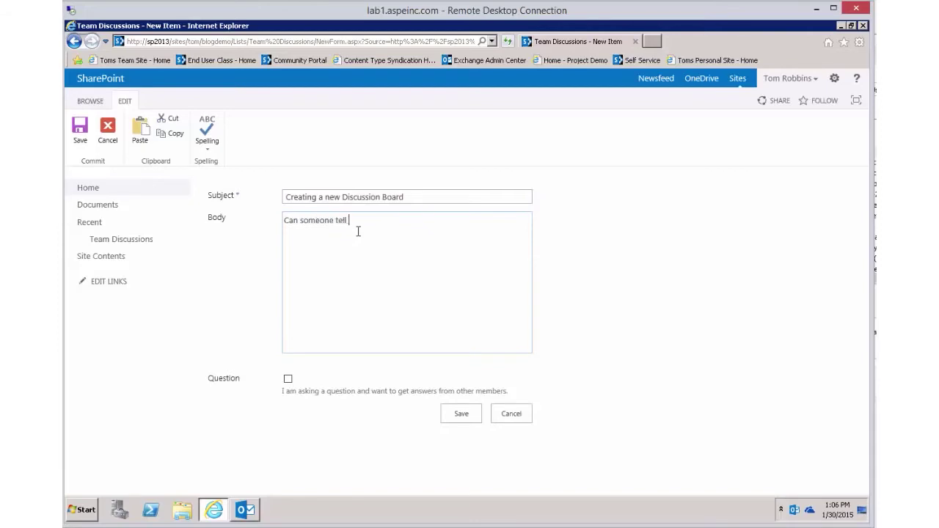
text(me HOW to create a new Di)
key(BackSpace)
text(B?  hat are)
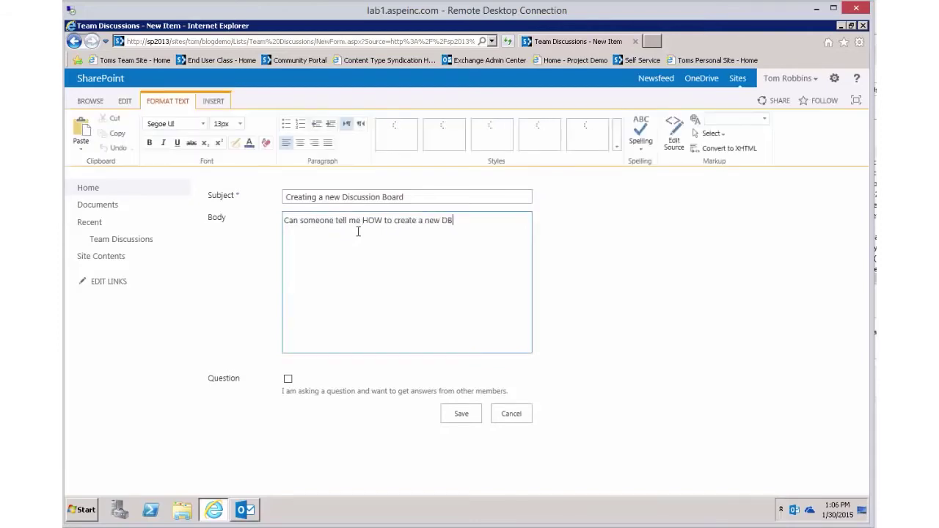
Finish the body with 'What are the steps?', mark it as a question, and save
key(BackSpace)
key(BackSpace)
key(BackSpace)
key(BackSpace)
key(BackSpace)
key(BackSpace)
key(BackSpace)
key(BackSpace)
key(BackSpace)
text(What )
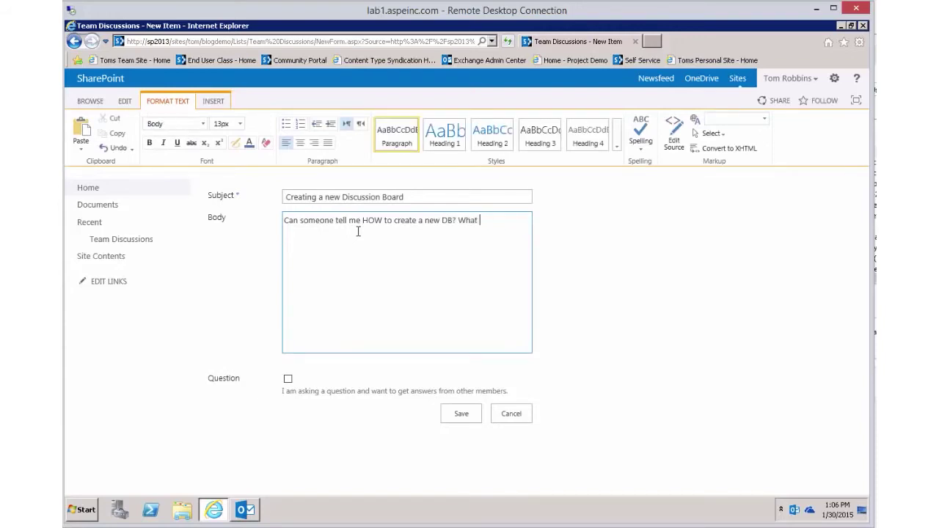
text(are the steps)
text(?)
click(287, 378)
click(459, 415)
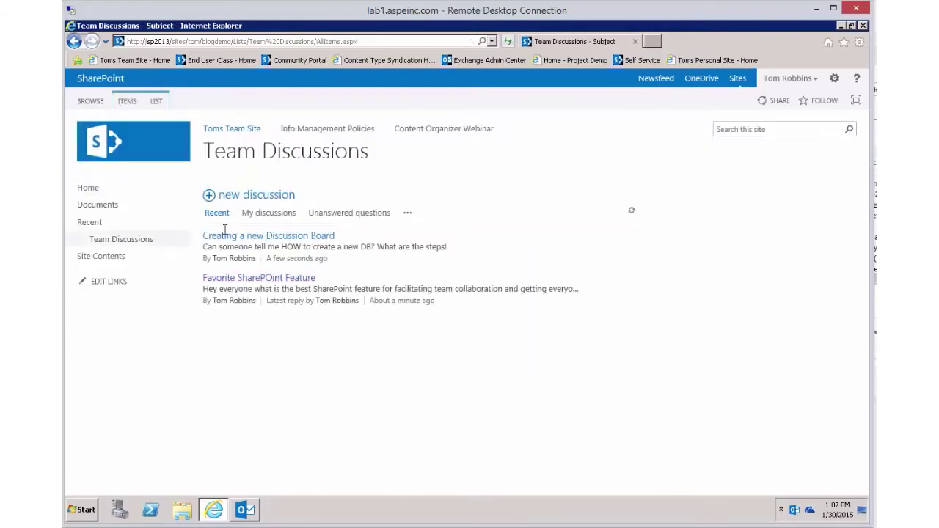
Filter the board to show only unanswered questions
click(410, 213)
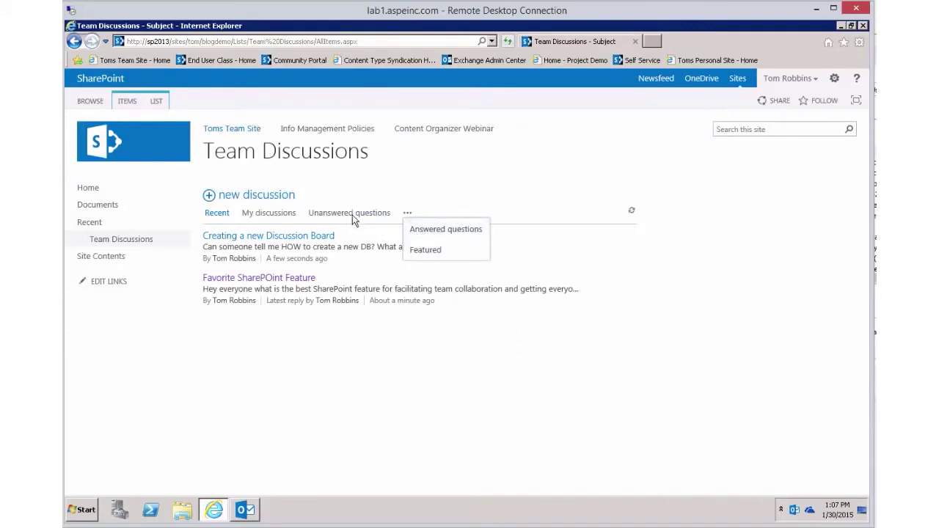
click(352, 214)
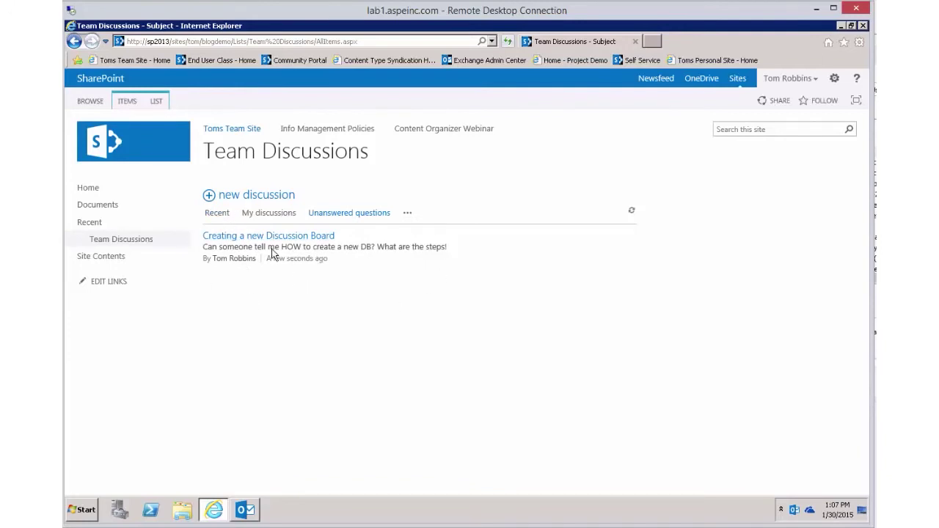
click(408, 214)
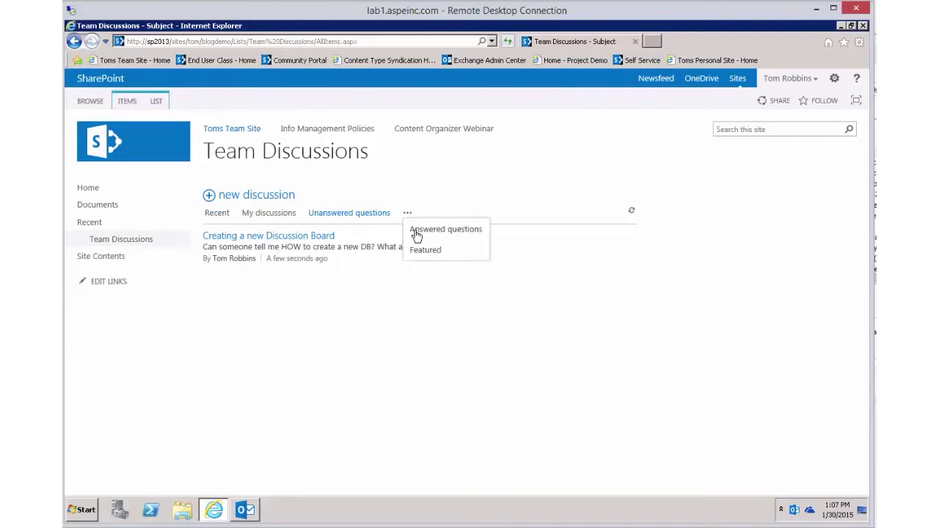
Reply to 'Creating a new Discussion Board' with the mastersharepoint.com video blog link and mark it best reply
click(266, 237)
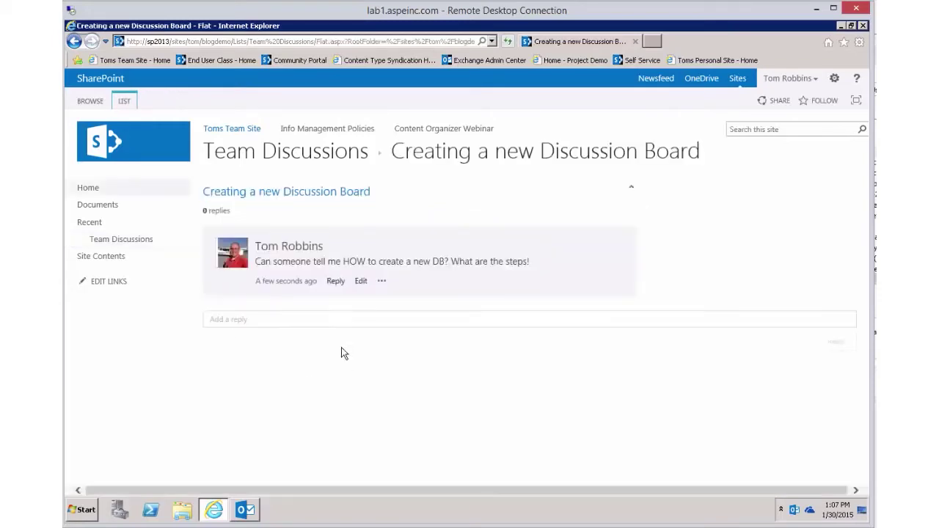
click(332, 321)
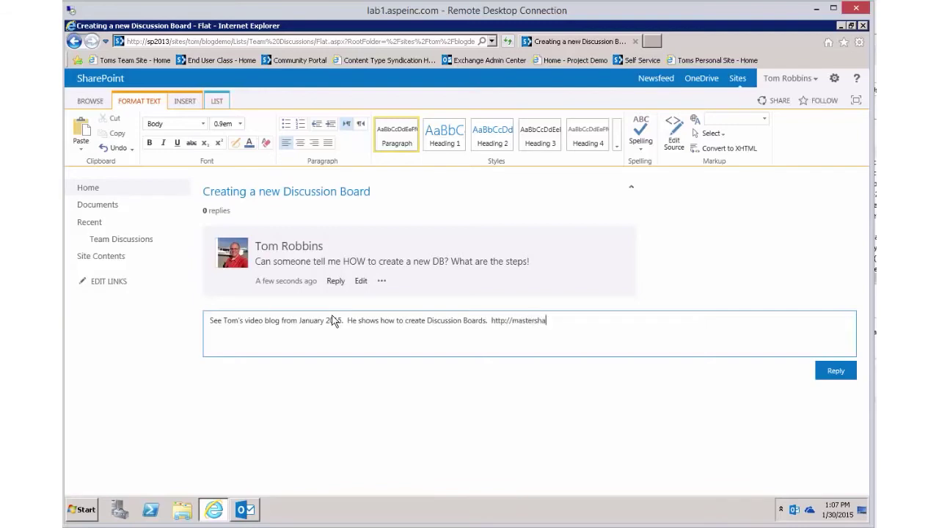
click(836, 371)
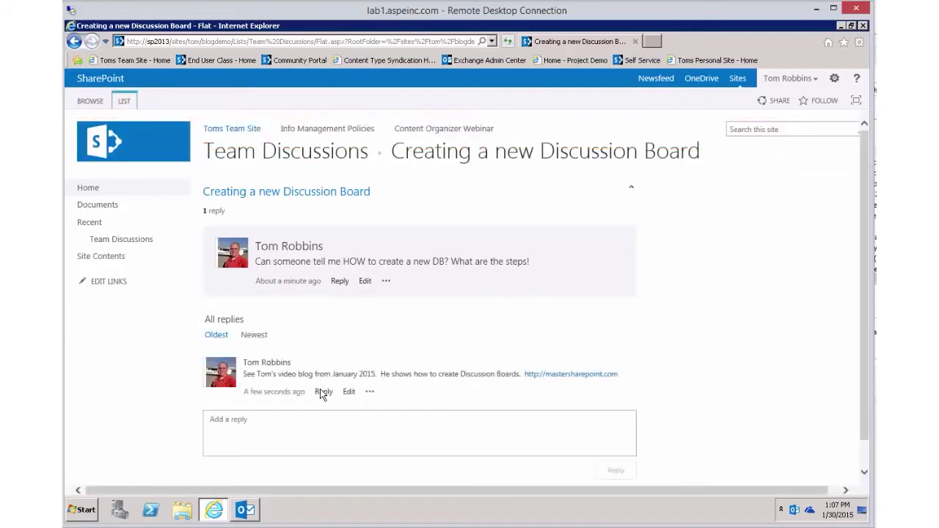
click(371, 392)
click(396, 408)
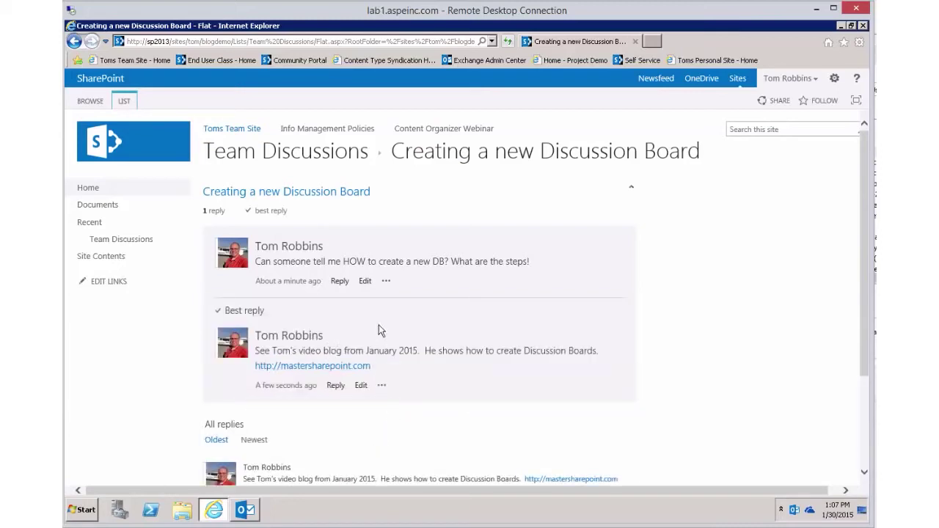
Back on Team Discussions, compare the Unanswered questions and Answered questions filters
click(252, 154)
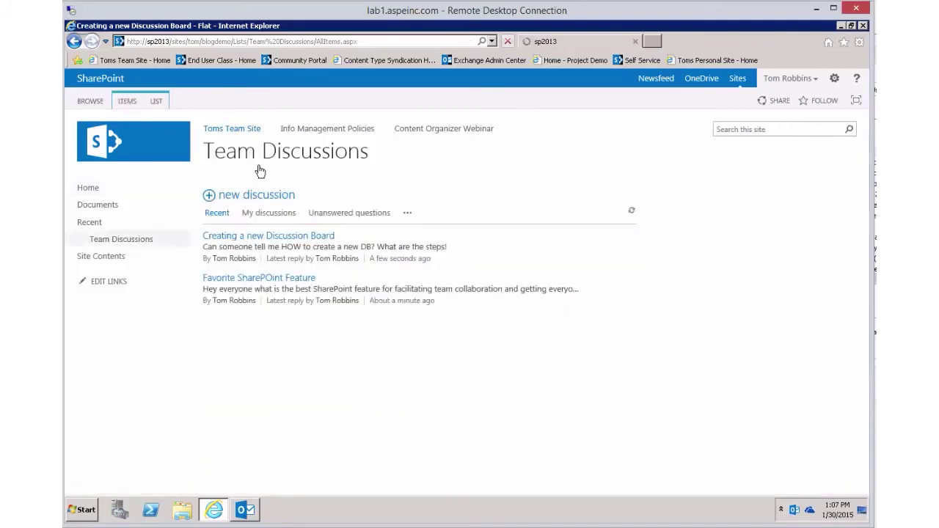
click(332, 214)
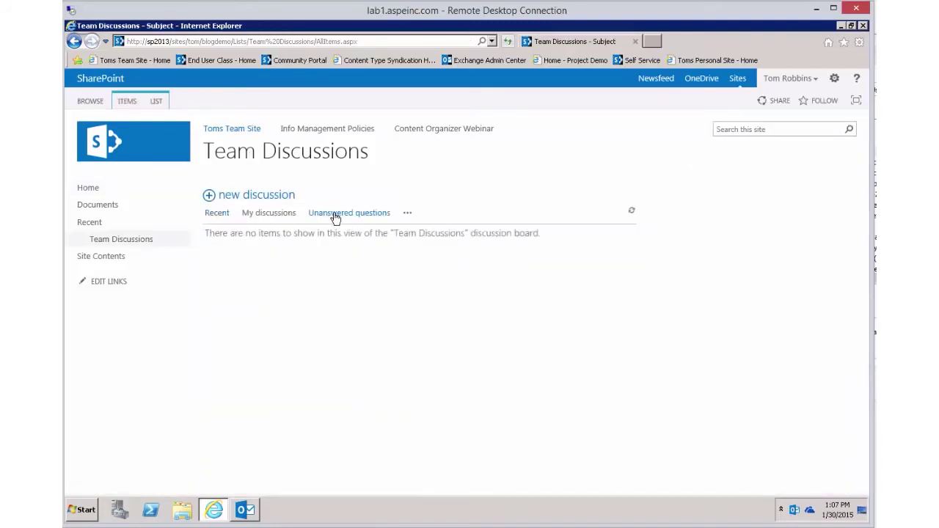
click(408, 213)
click(424, 230)
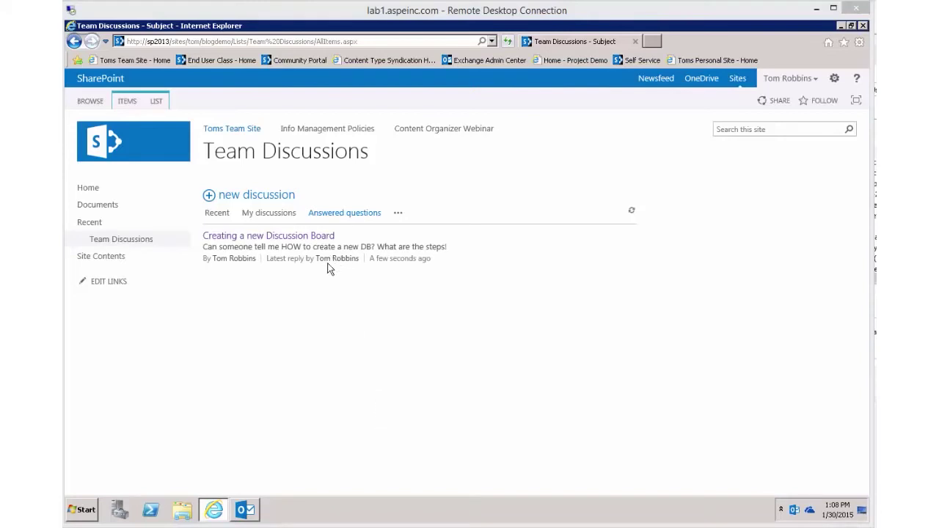
Cycle through the Recent, My discussions and Featured filters, ending on Recent
click(216, 214)
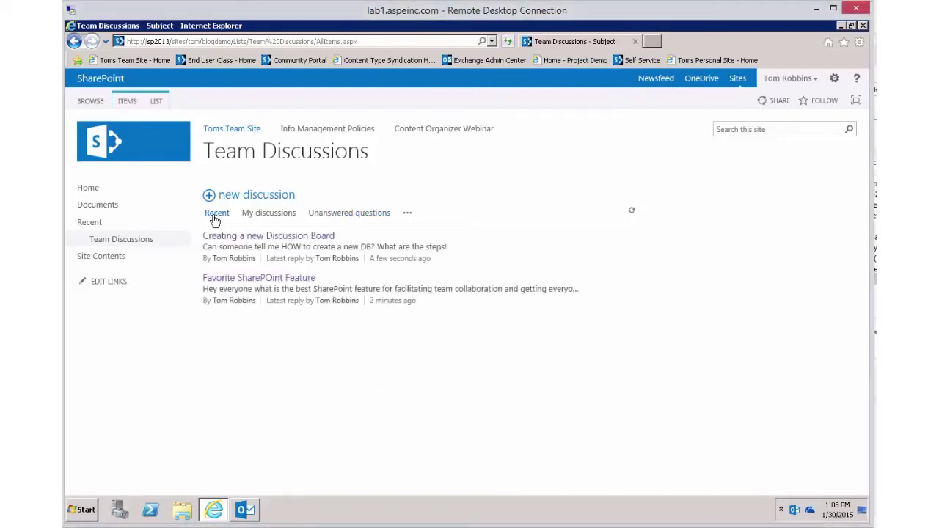
click(269, 217)
click(411, 214)
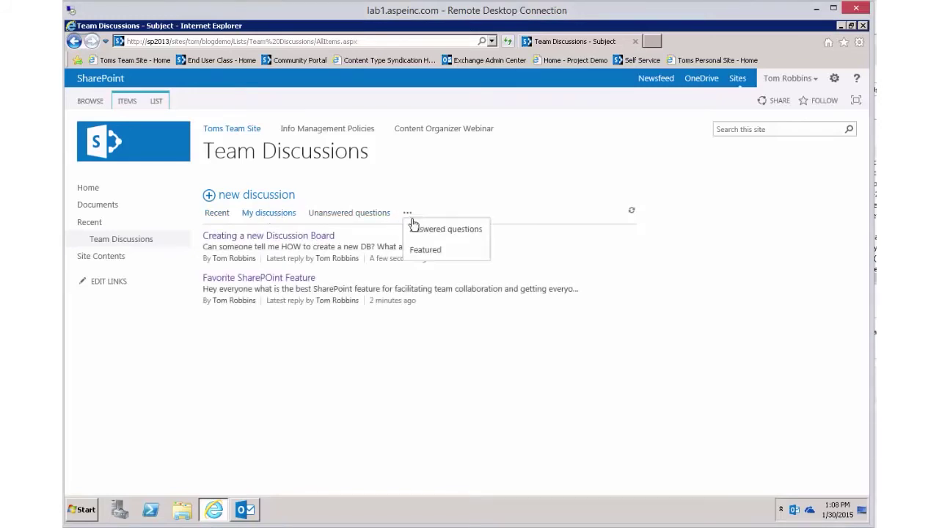
click(423, 250)
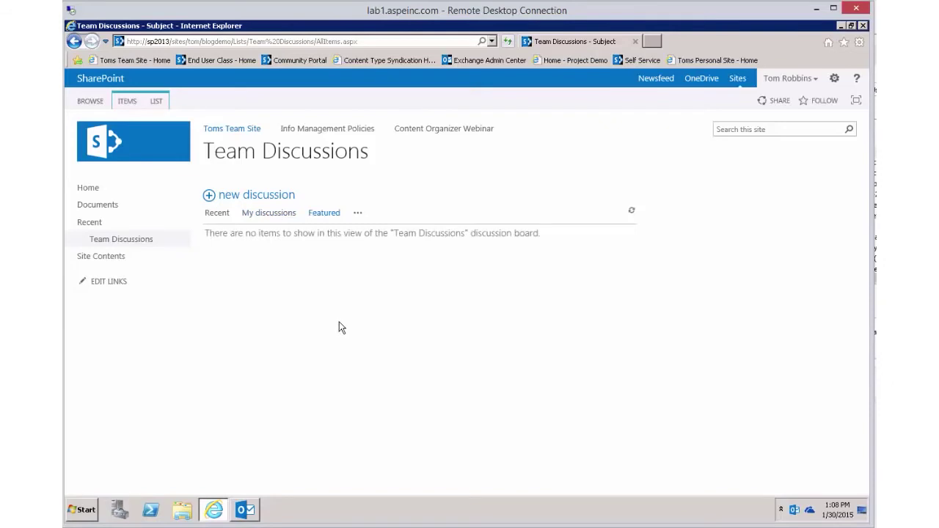
click(215, 213)
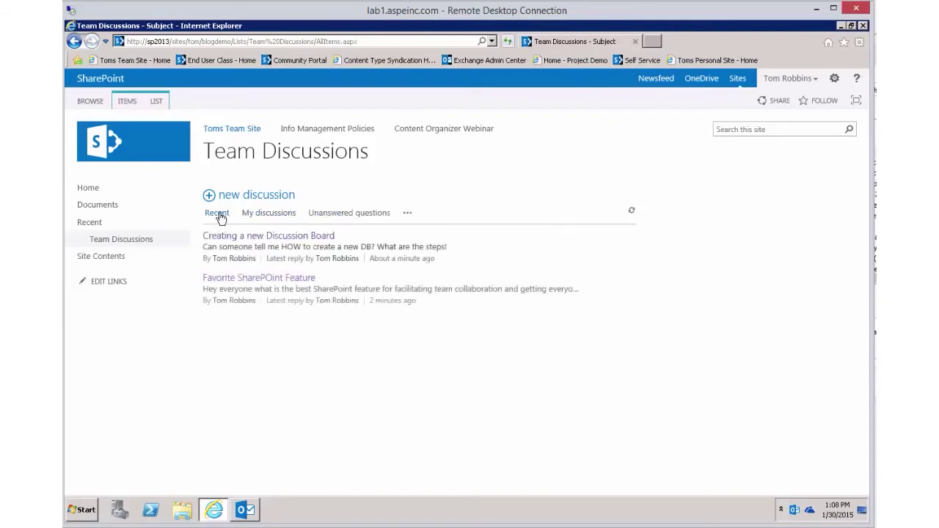
Mark the 'Favorite SharePOint Feature' discussion as featured
click(260, 278)
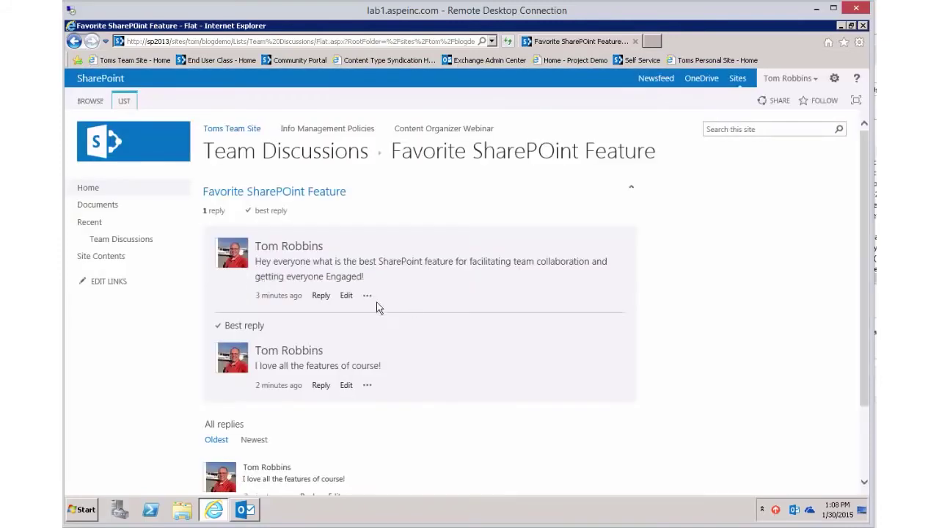
click(367, 296)
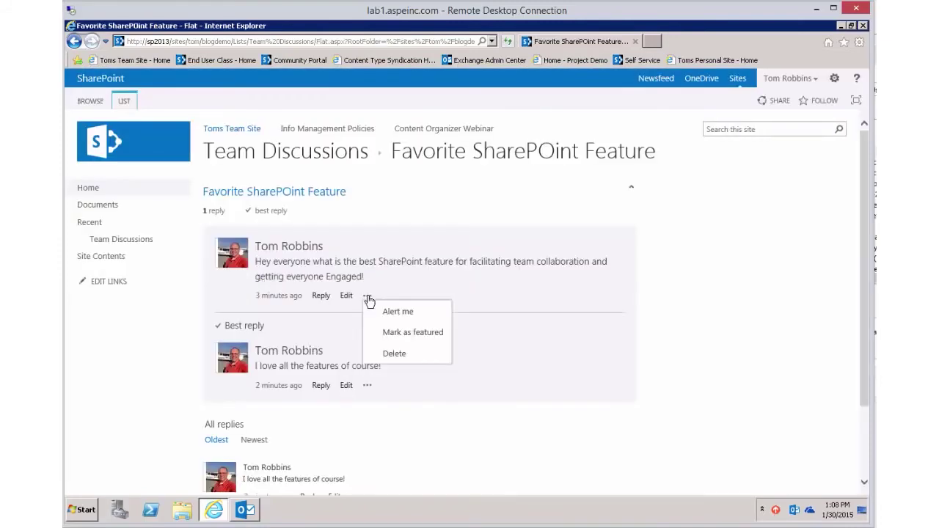
click(393, 334)
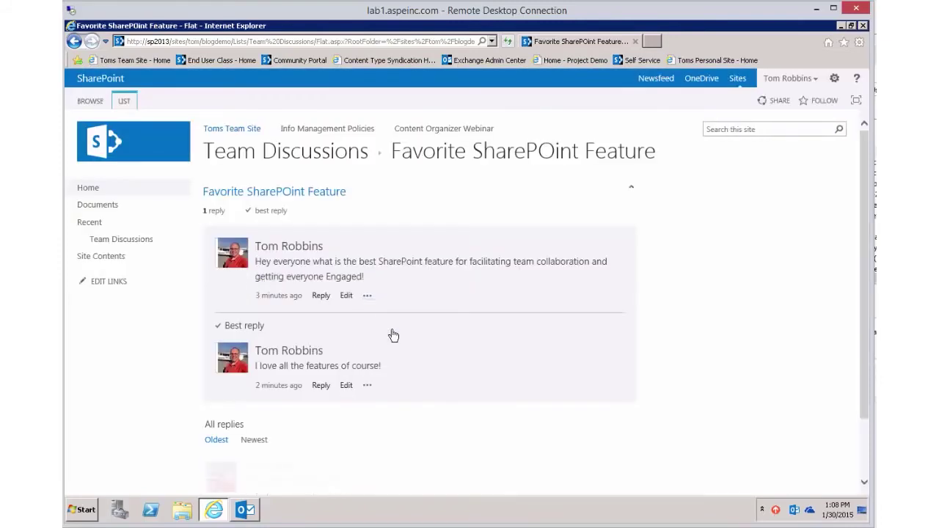
Return to Team Discussions and filter to featured discussions only
click(237, 151)
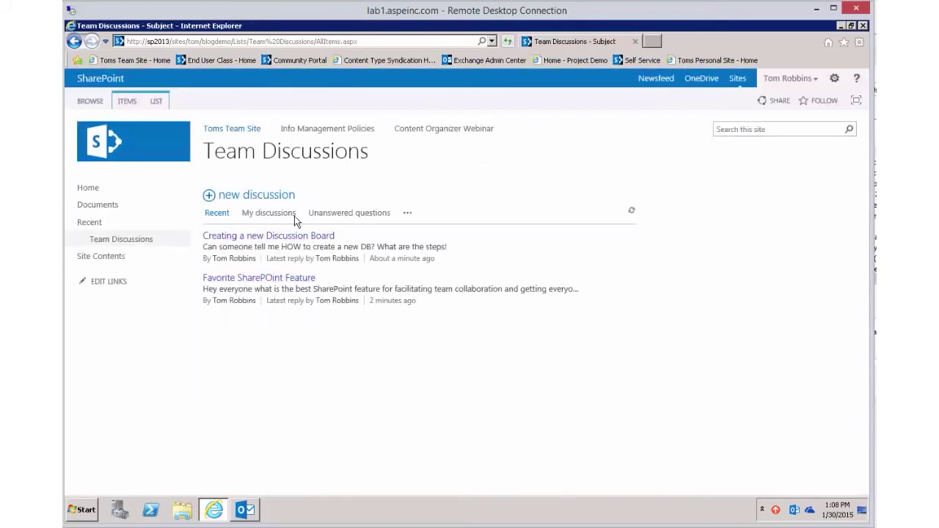
click(407, 214)
click(424, 250)
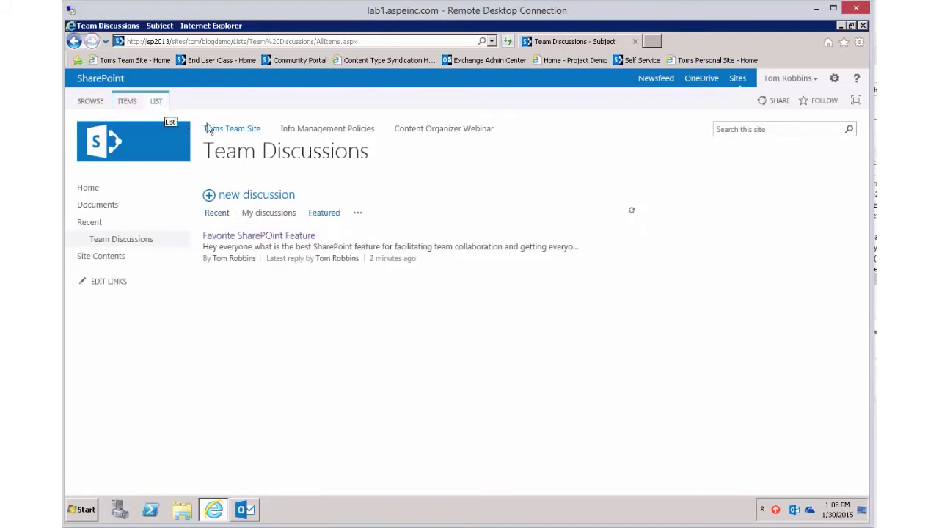
Switch to the Management view and select the 'Favorite SharePOint Feature' discussion
click(156, 103)
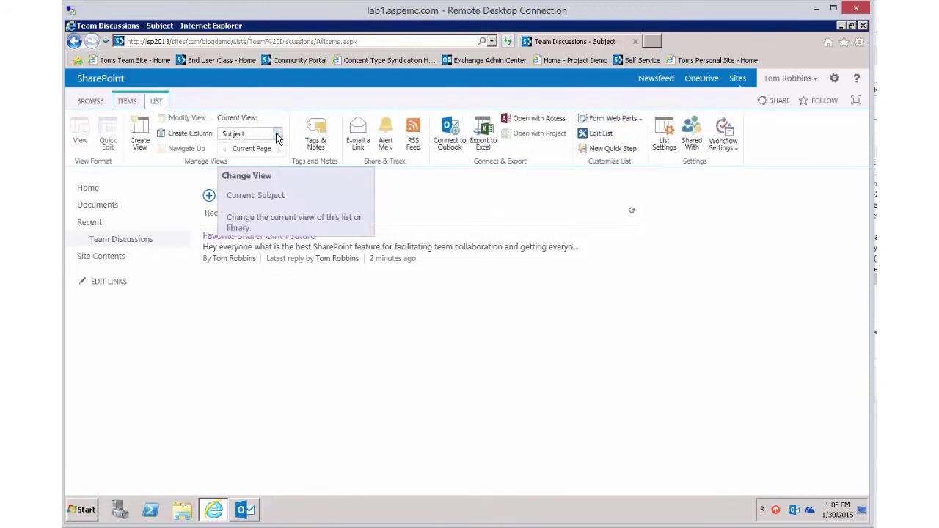
click(279, 137)
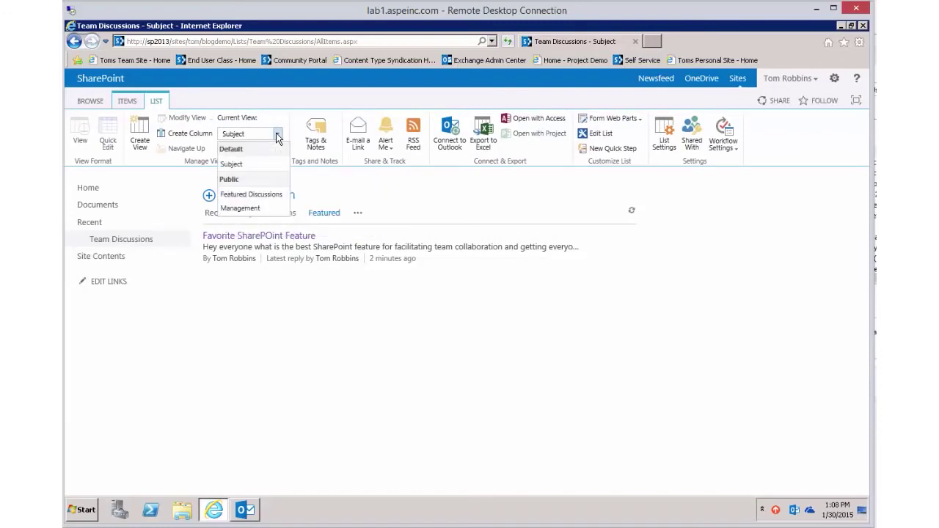
click(265, 210)
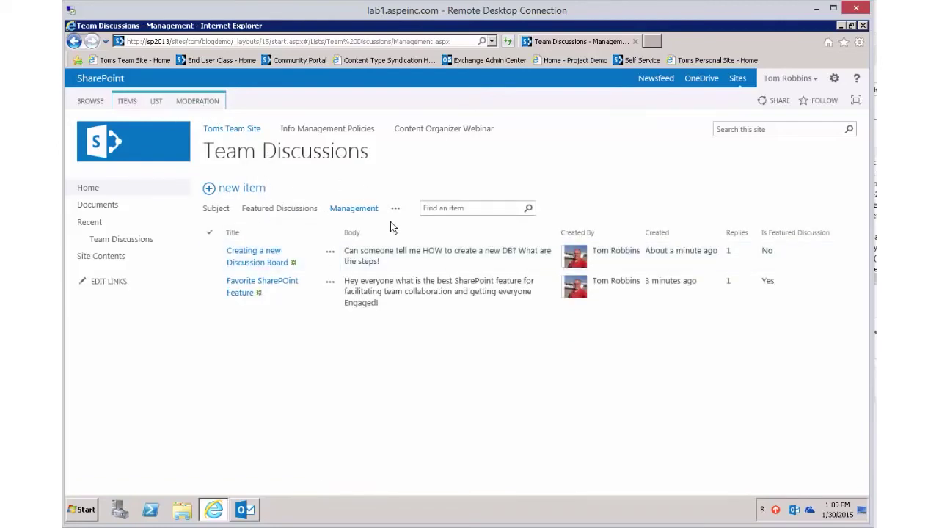
click(202, 105)
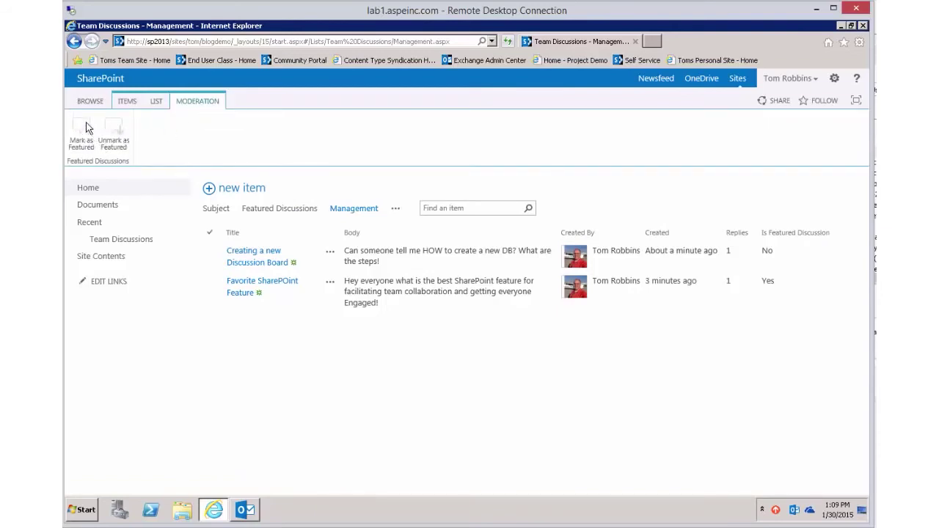
click(208, 293)
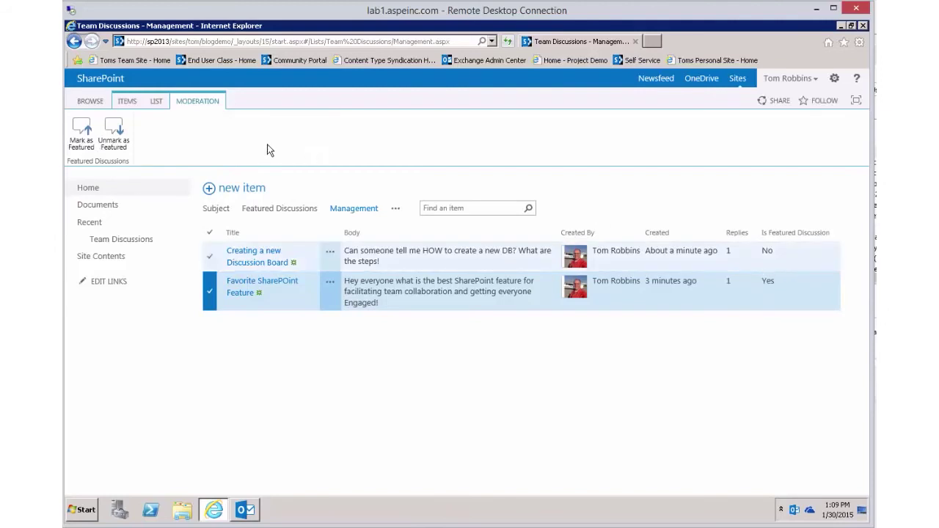
Switch the Team Discussions list back to the Subject view
click(155, 103)
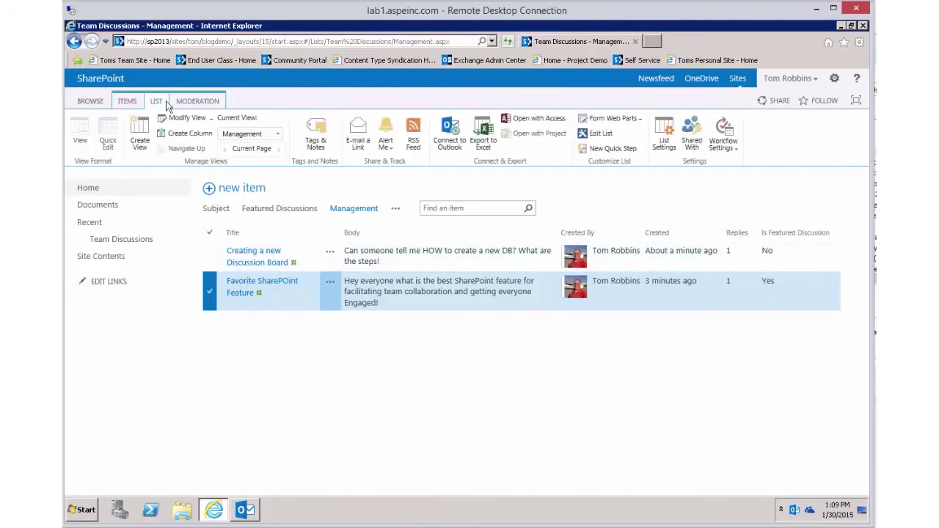
click(279, 136)
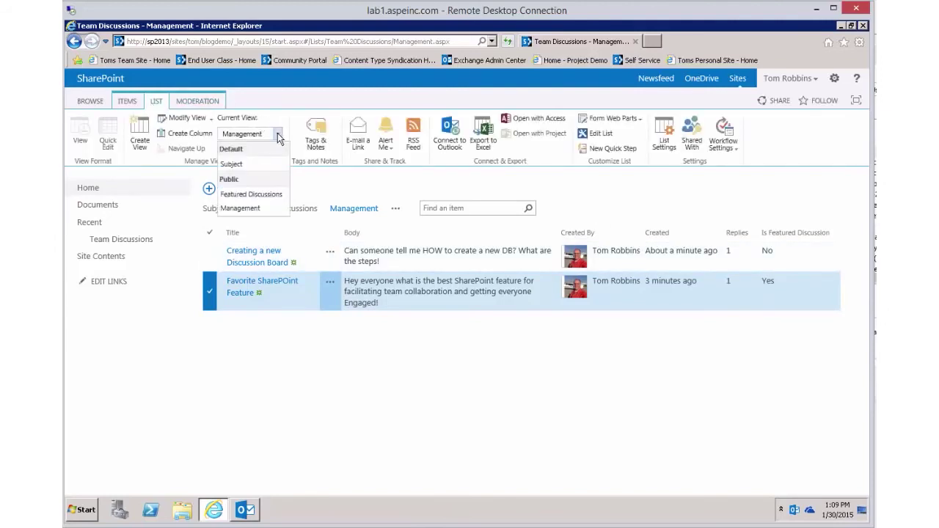
click(247, 164)
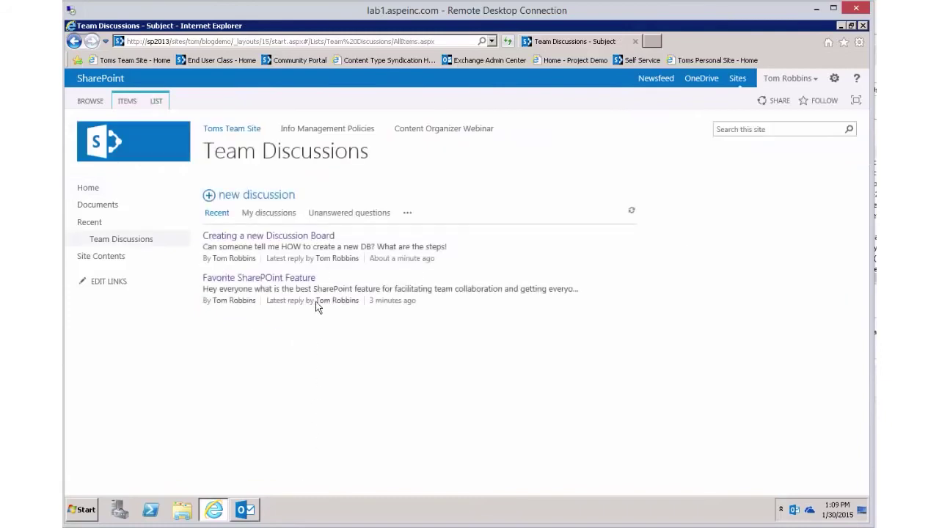
Open the 'Favorite SharePOint Feature' thread, review its New Alert form, and cancel it
click(301, 279)
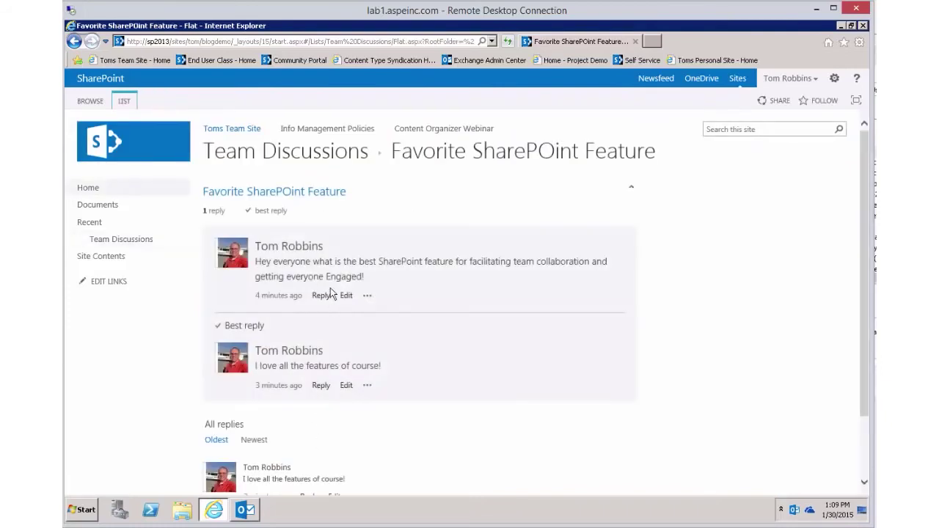
click(367, 295)
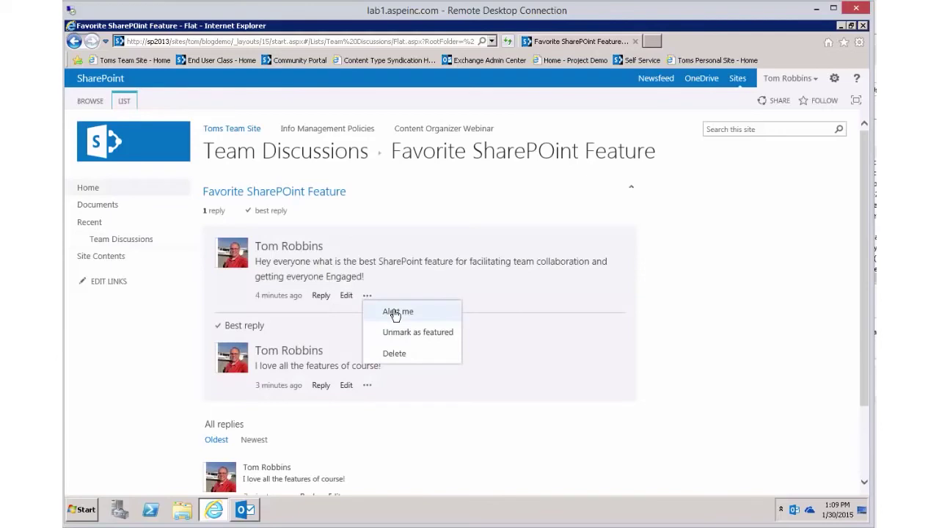
click(395, 314)
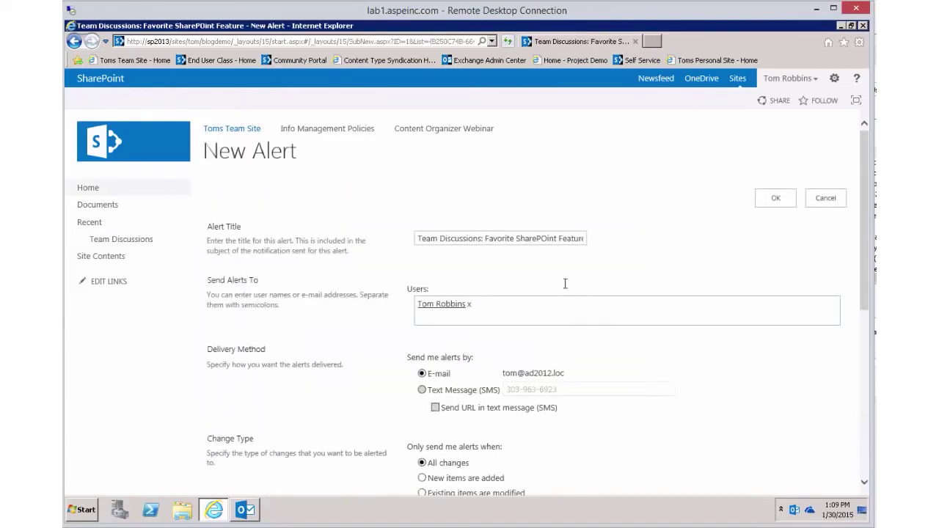
scroll(564, 283, down, 1)
scroll(565, 284, up, 1)
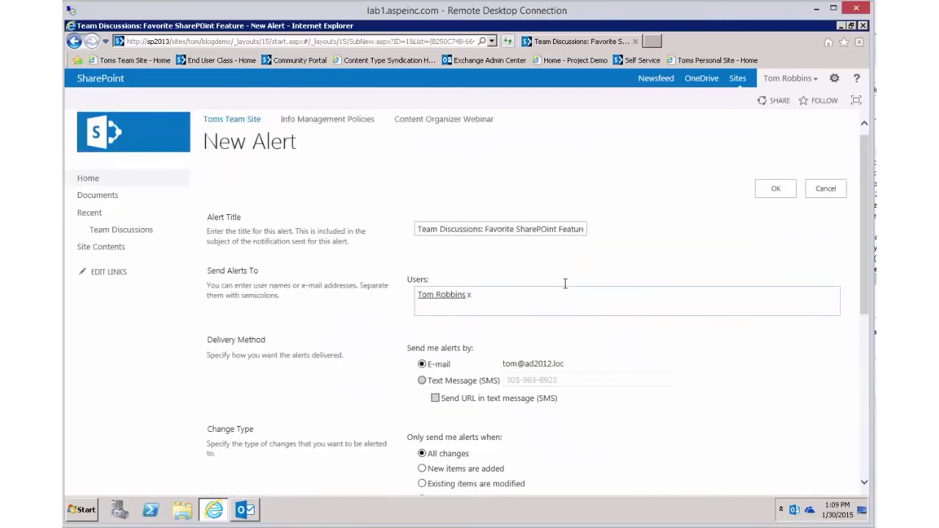
scroll(866, 212, down, 5)
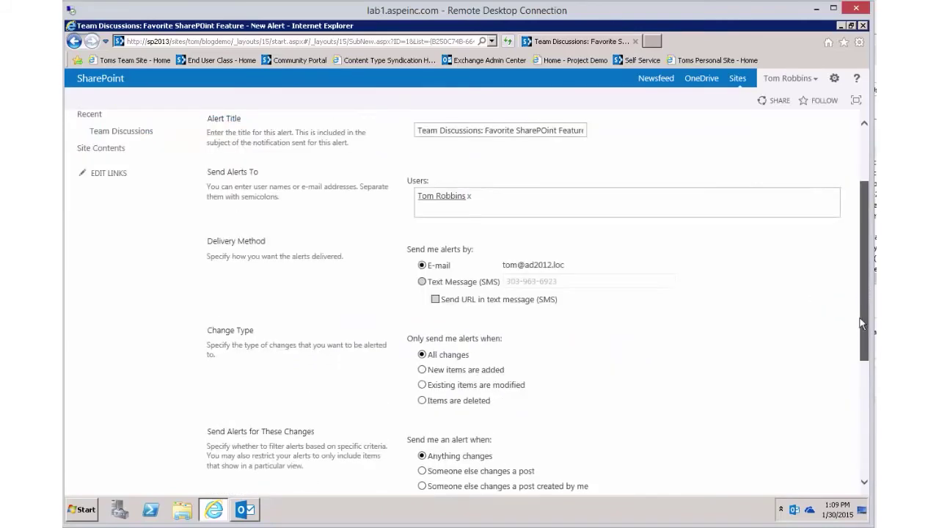
scroll(864, 200, up, 3)
scroll(862, 195, up, 3)
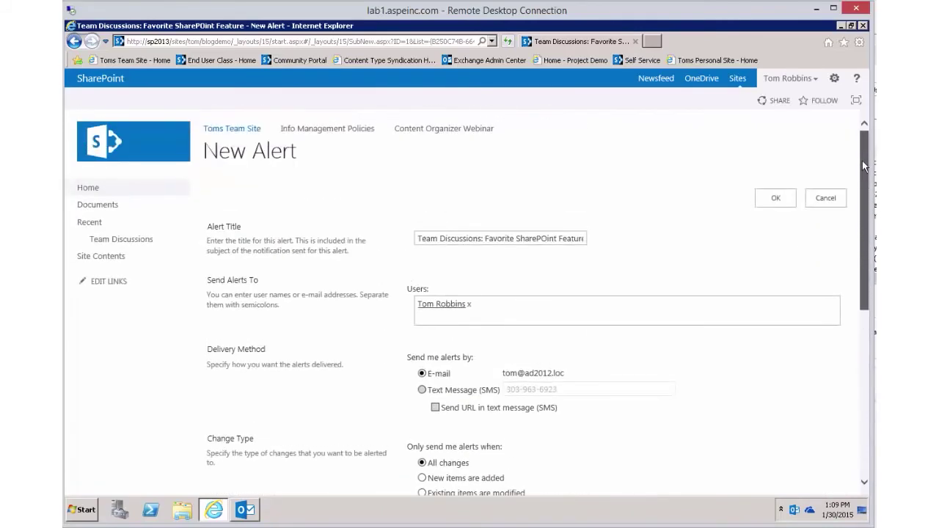
click(820, 199)
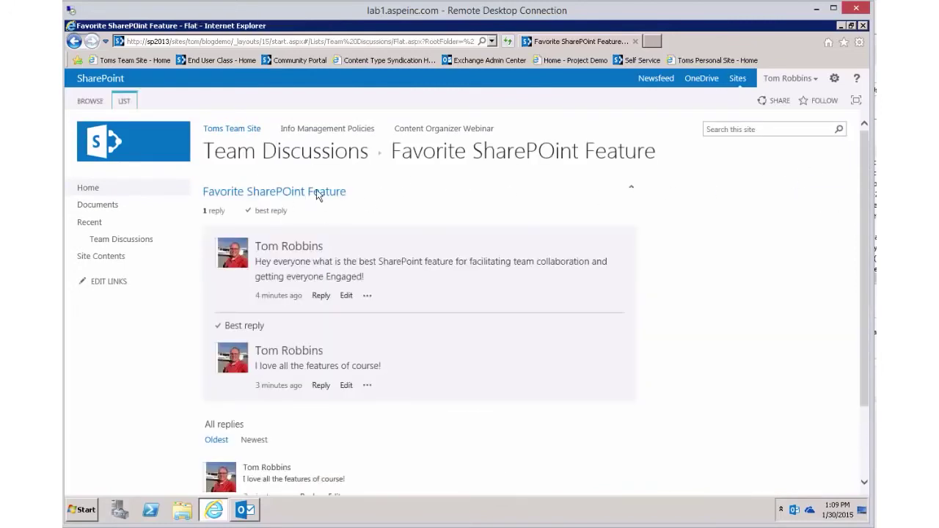
Connect the Team Discussions list to Outlook, allowing and confirming the connection
click(248, 152)
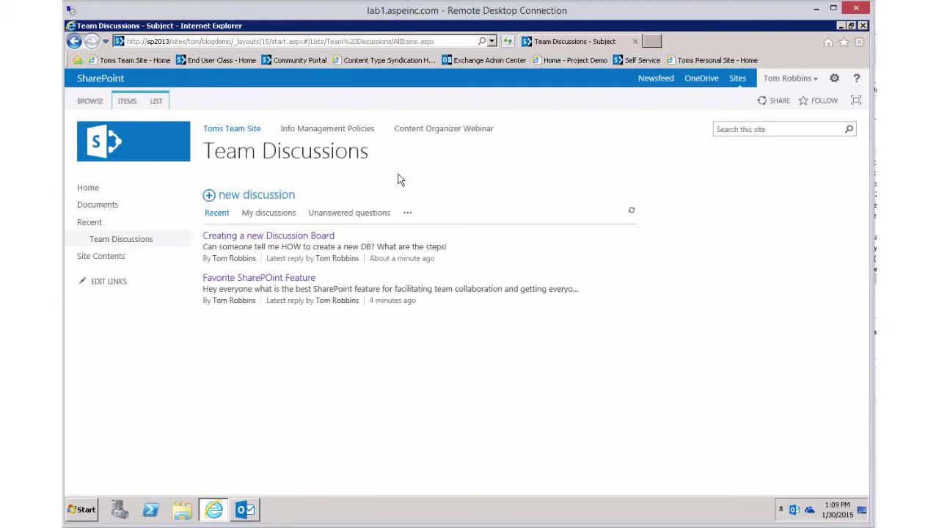
click(157, 102)
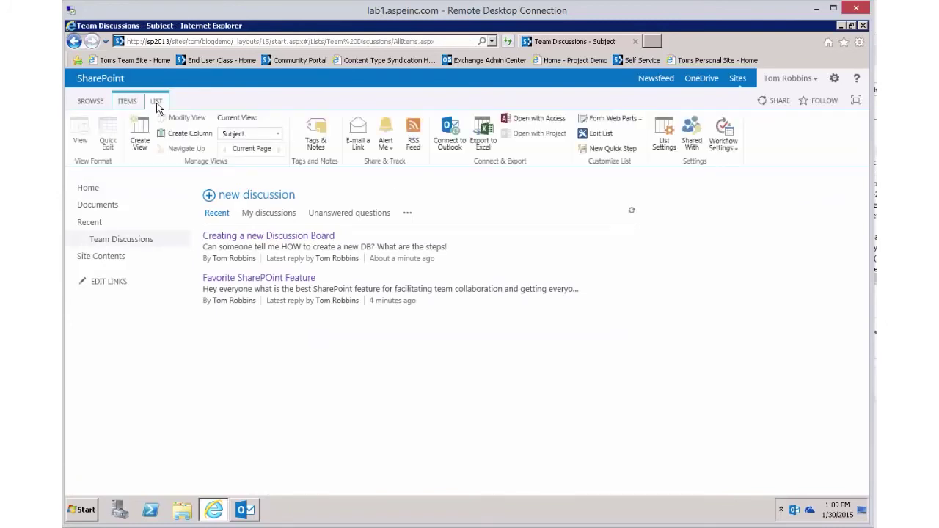
click(449, 132)
click(492, 287)
click(505, 302)
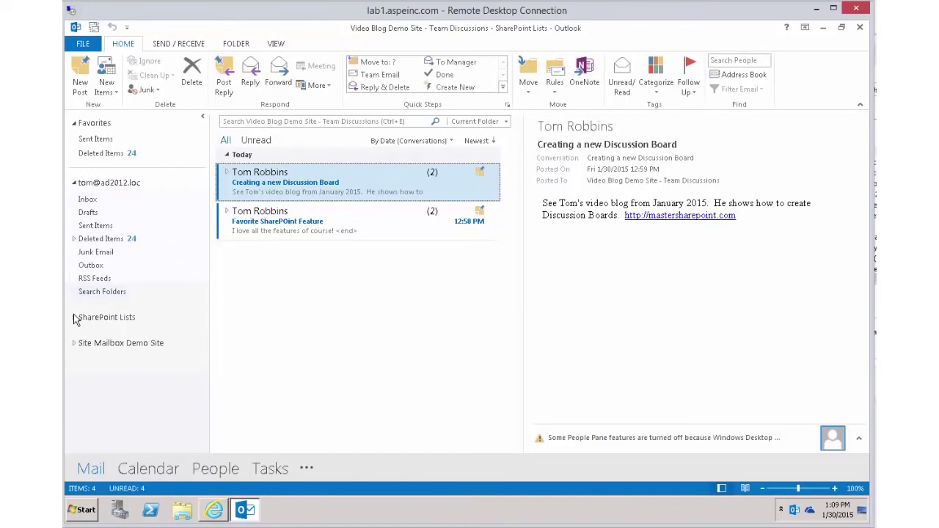
In Outlook's Team Discussions folder, start a reply to the original 'Favorite SharePOint Feature' post
click(74, 318)
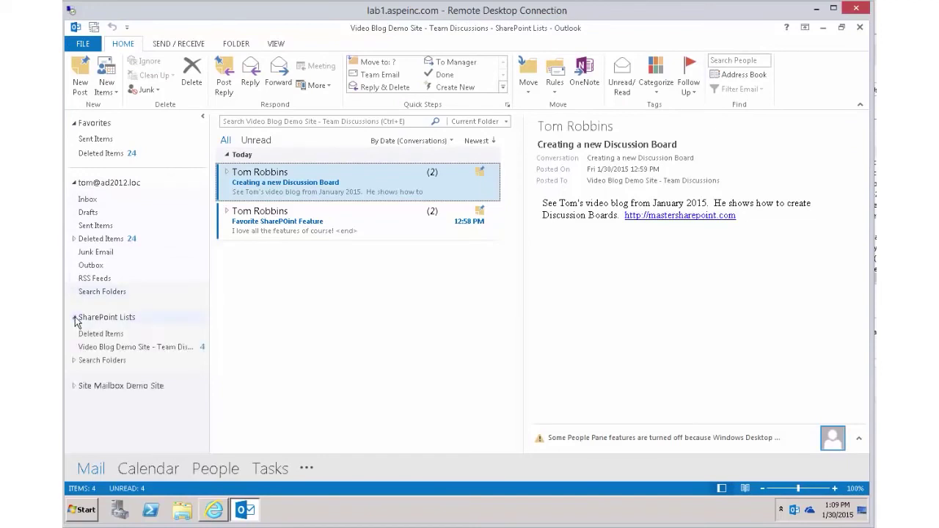
click(100, 349)
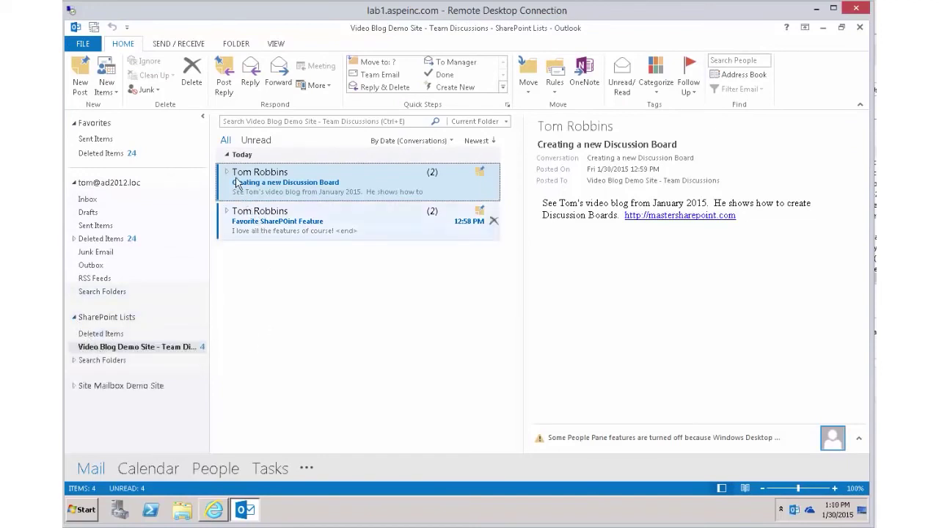
click(227, 174)
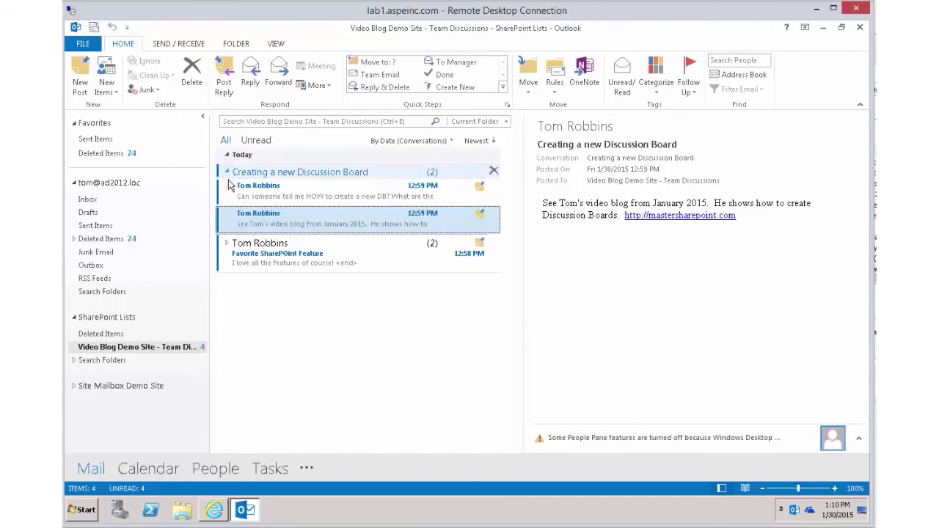
click(228, 245)
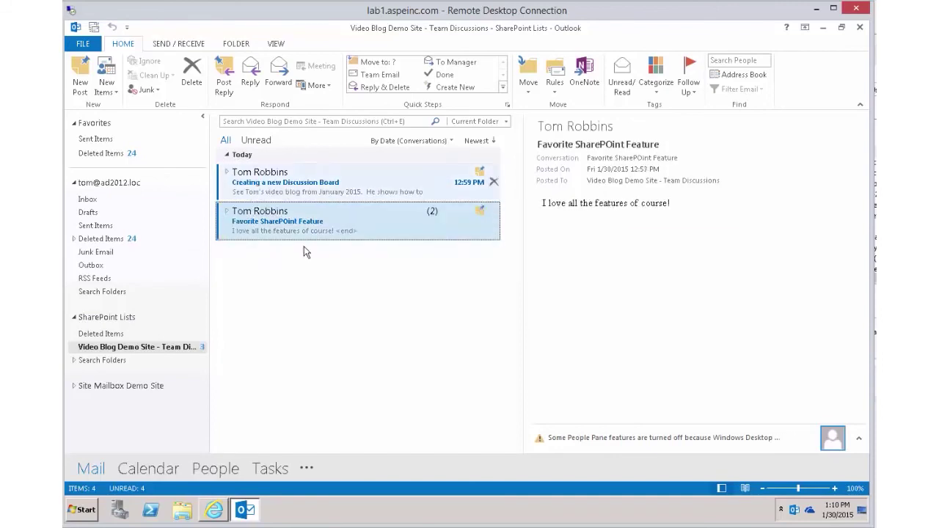
click(227, 212)
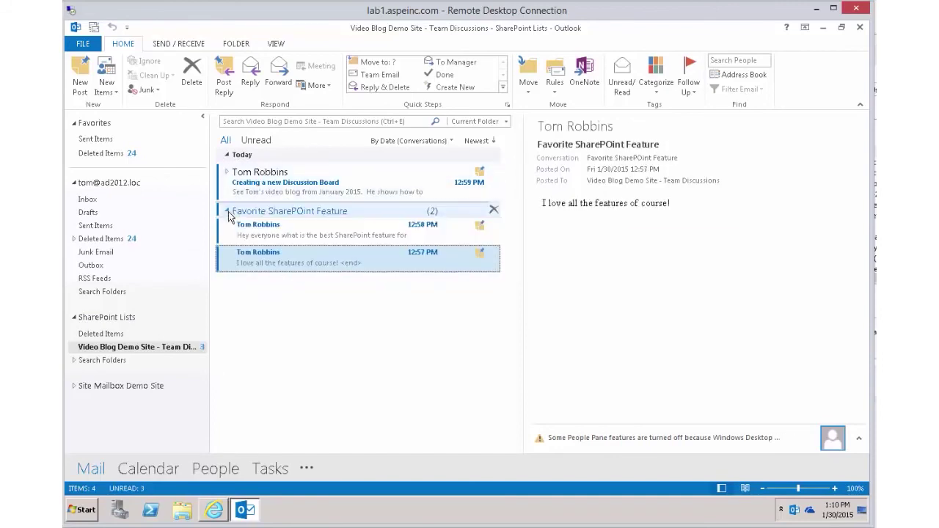
click(310, 242)
click(224, 75)
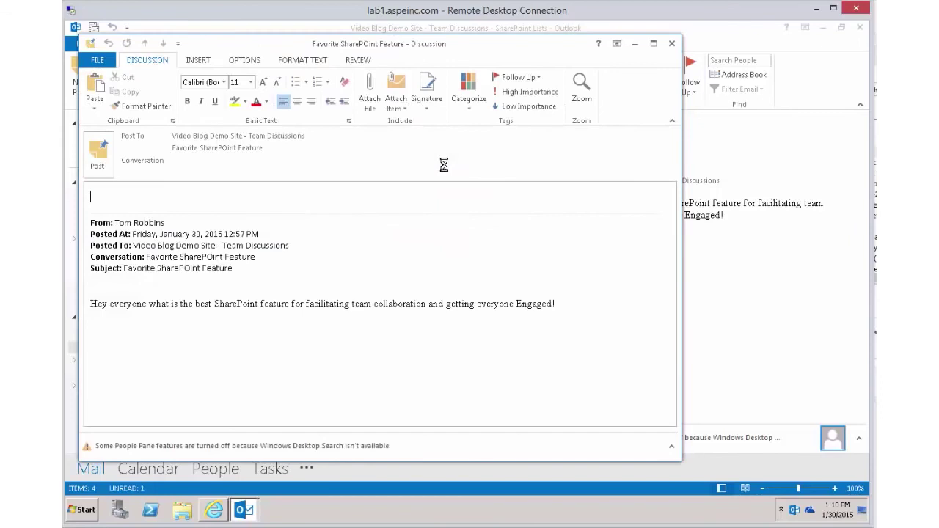
Post the reply 'My other fav feature is connecting to outlook.' from Outlook
text(My)
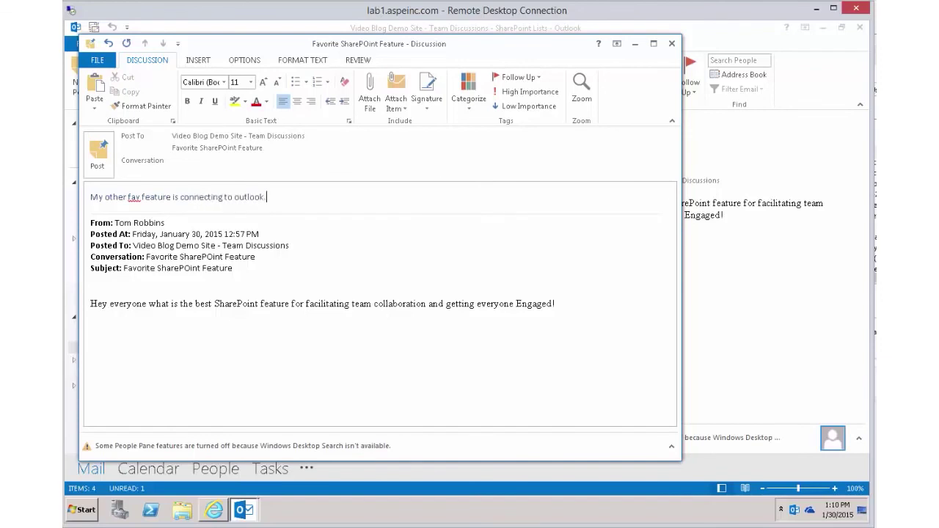
click(94, 162)
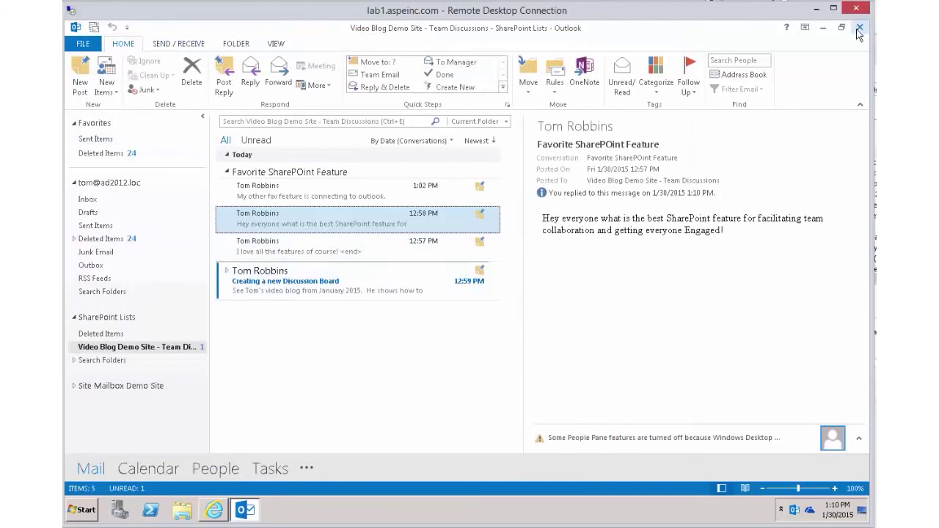
Back in the browser, view the Favorite SharePOint Feature thread's replies, now showing 2
click(215, 514)
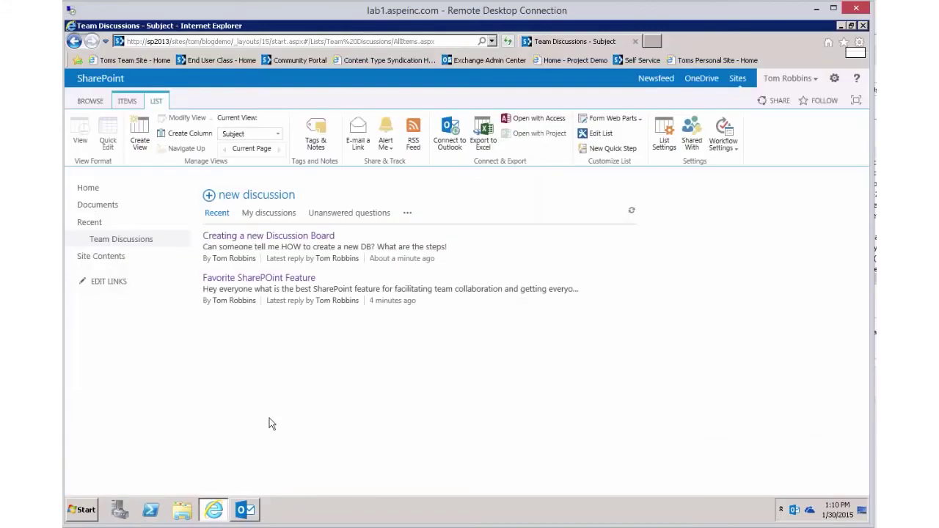
click(260, 279)
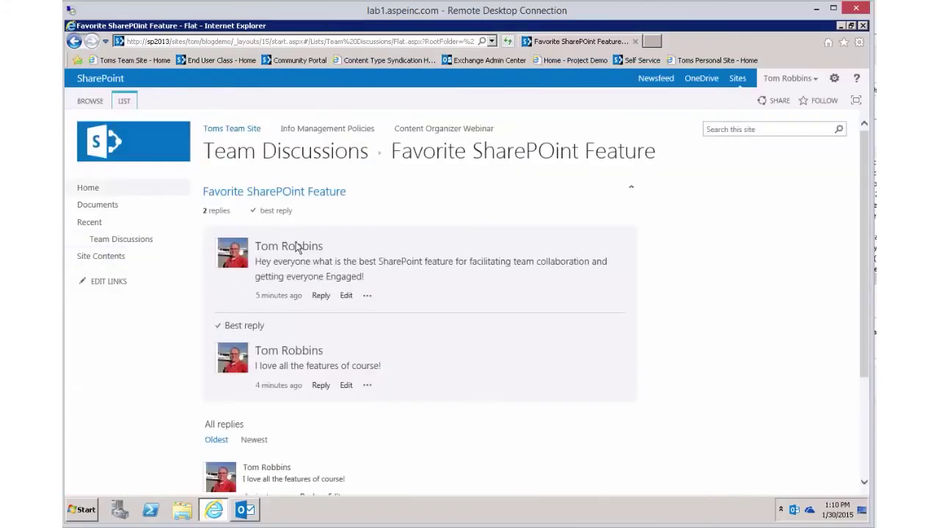
scroll(315, 250, down, 3)
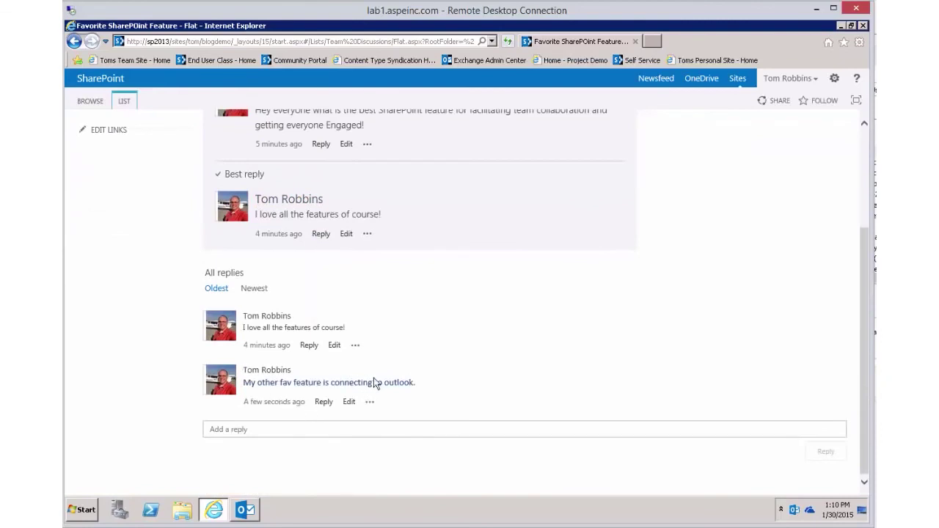